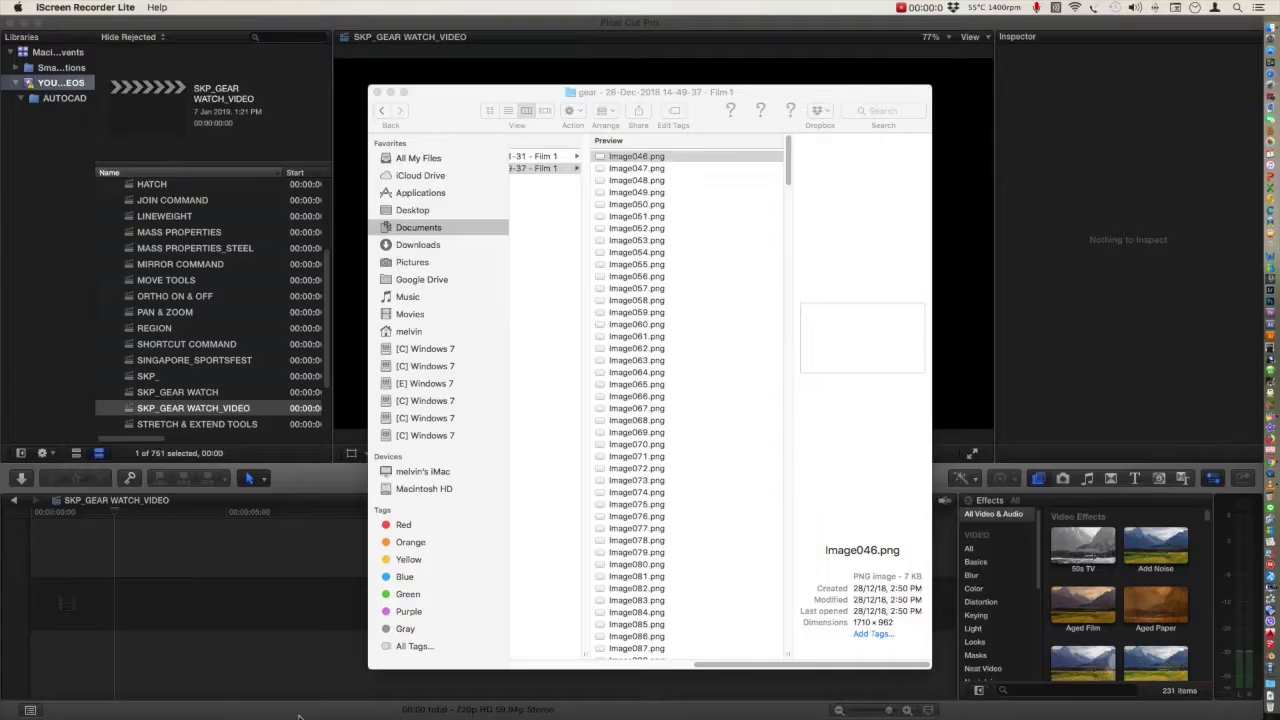
Move the Finder window aside and select all 473 Image PNG files in the gear folder.
{"action": "mouse_move", "coordinate": [459, 106]}
{"action": "left_mouse_down"}
{"action": "mouse_move", "coordinate": [713, 87]}
{"action": "mouse_move", "coordinate": [705, 95]}
{"action": "left_mouse_up"}
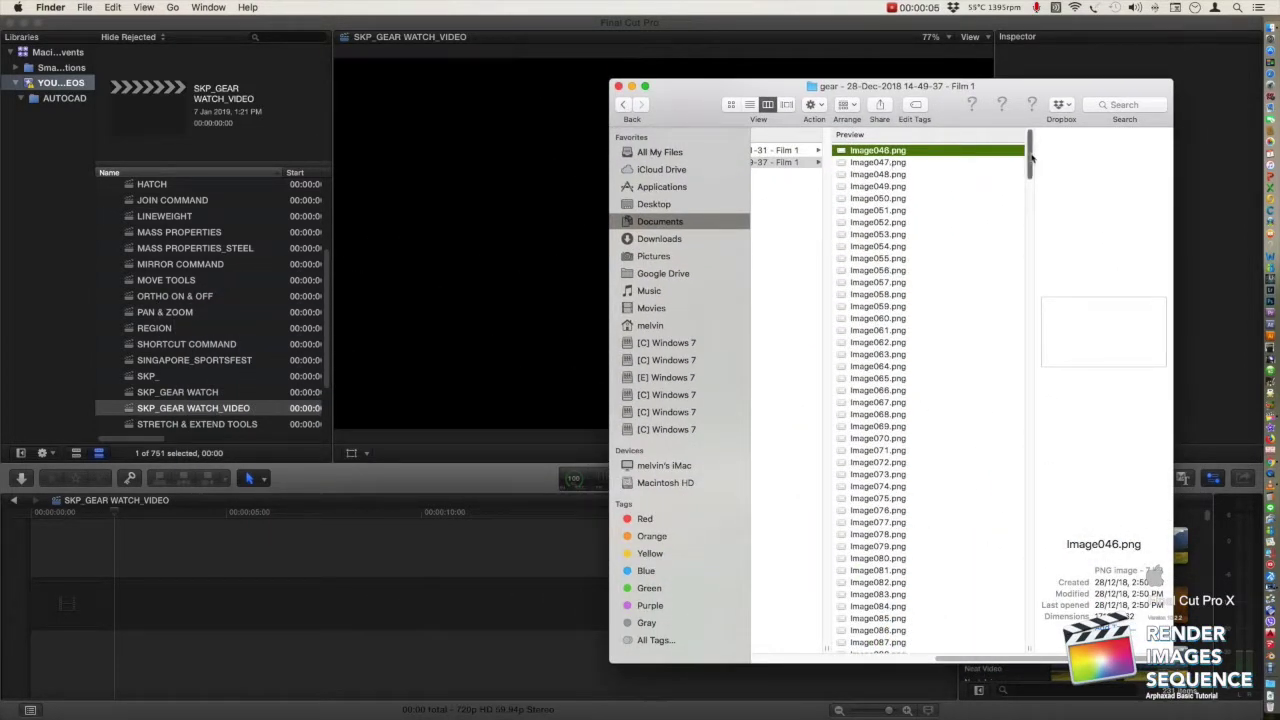
{"action": "left_click_drag", "start_coordinate": [1030, 162], "coordinate": [1030, 622]}
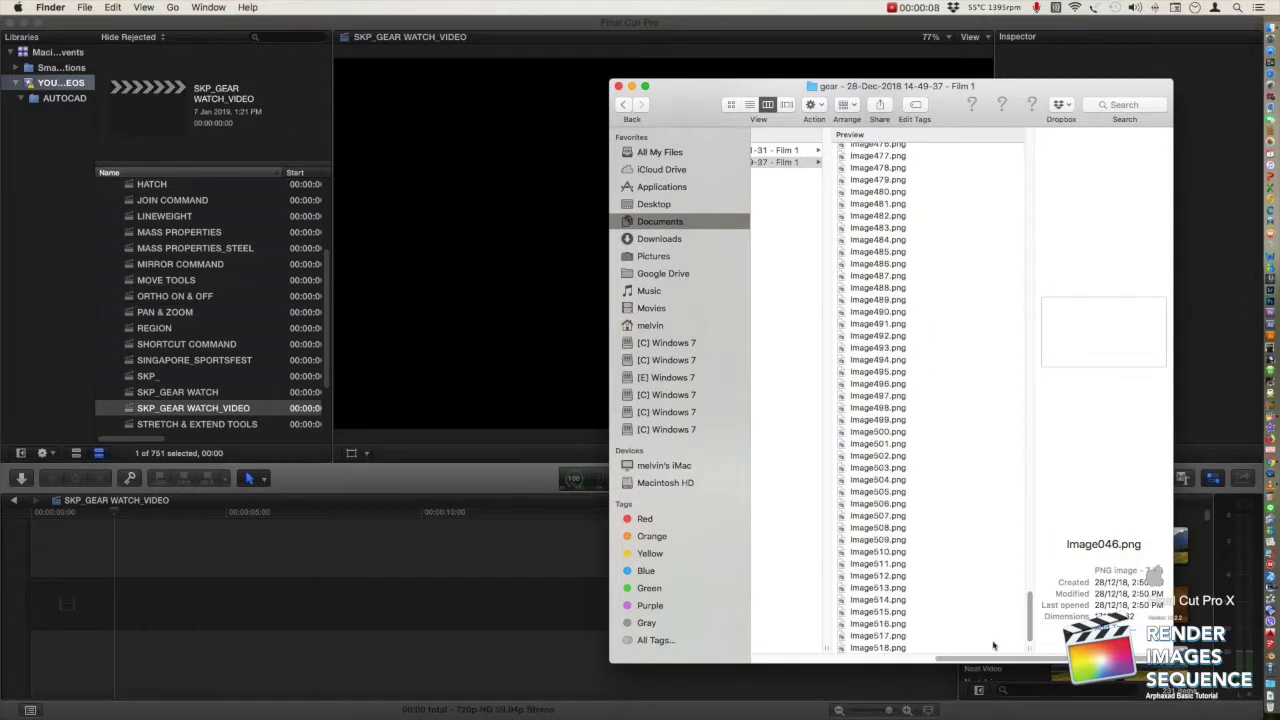
{"action": "left_click", "coordinate": [912, 649], "text": "shift"}
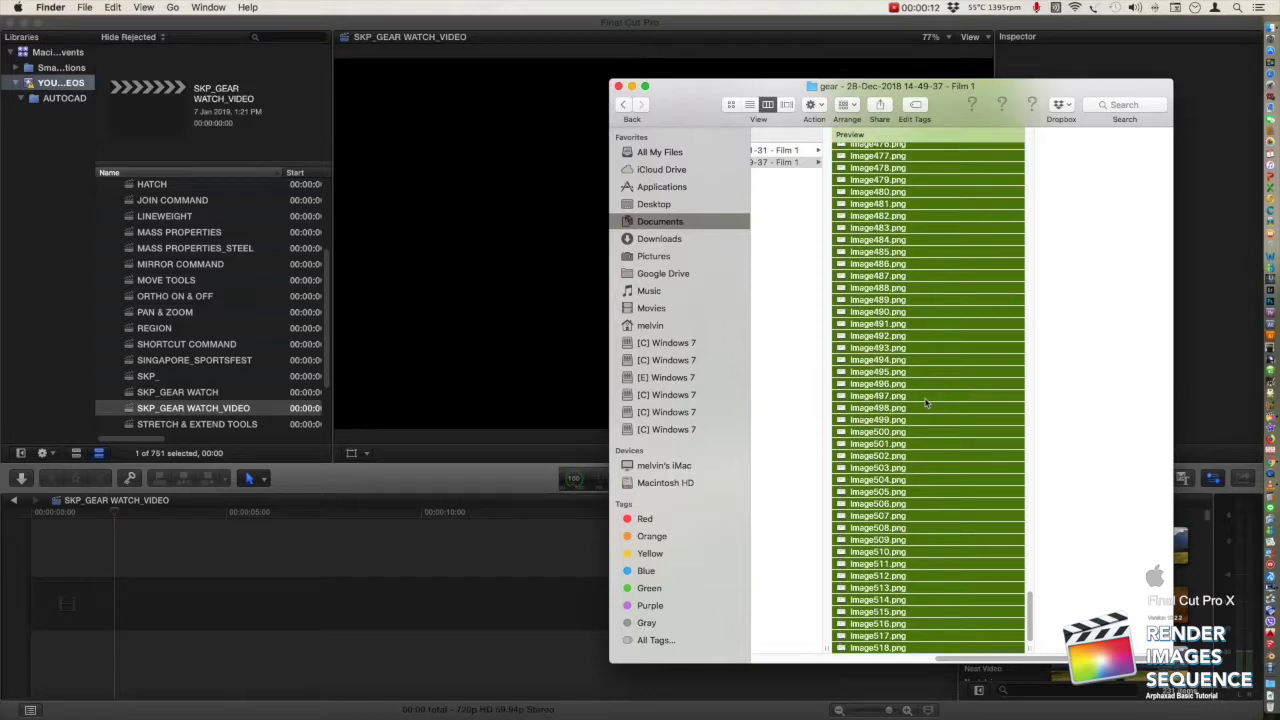
{"action": "left_click", "coordinate": [884, 242]}
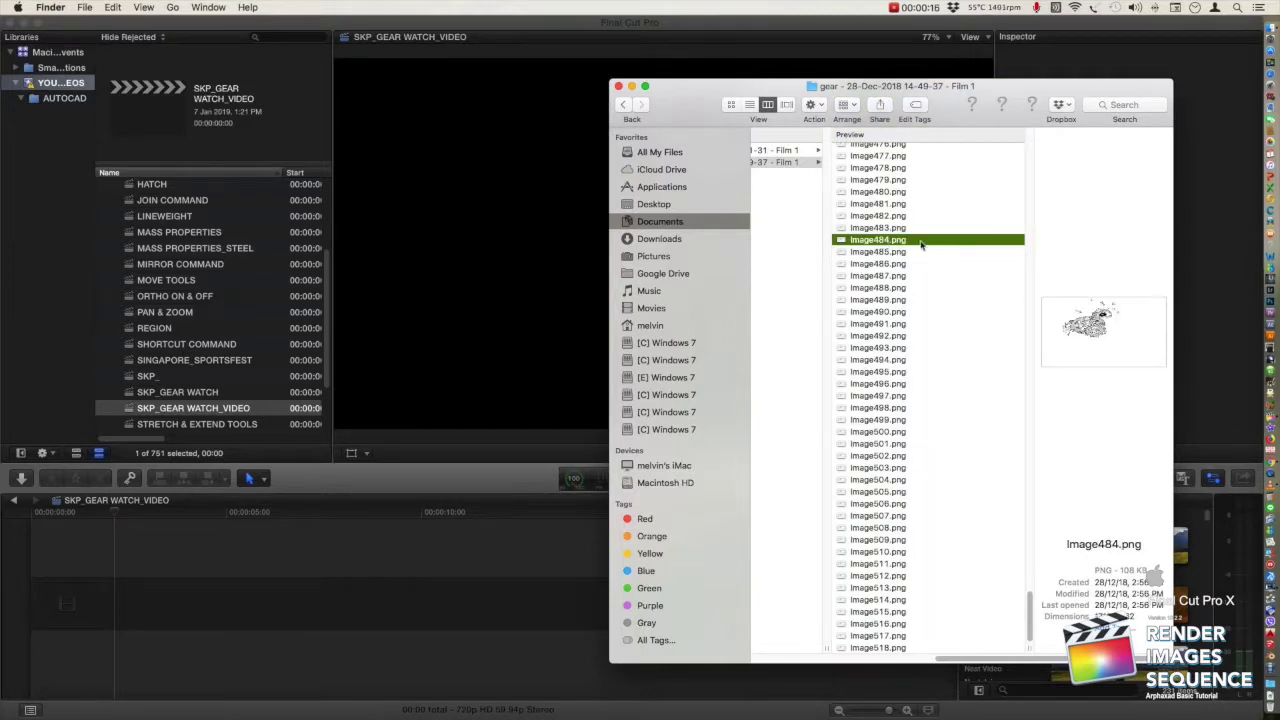
{"action": "key", "text": "super+a"}
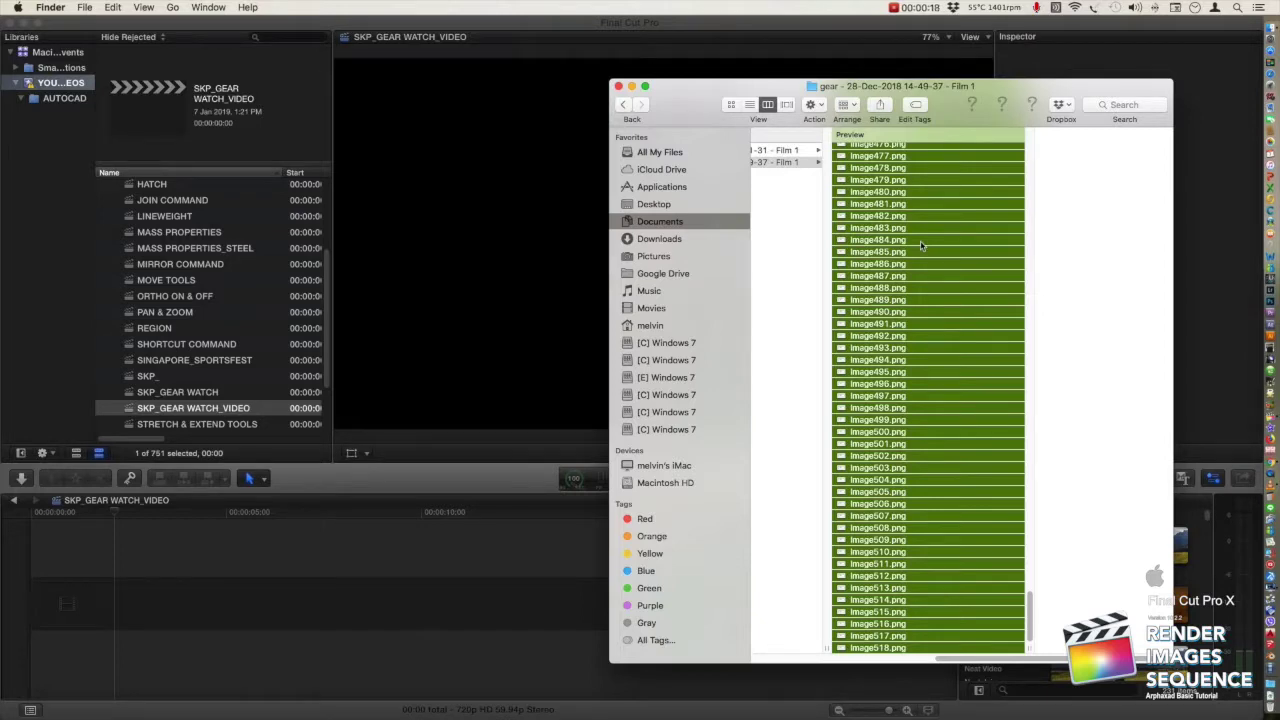
Drag the 473 selected images over the Final Cut Pro timeline and bring Final Cut Pro forward.
{"action": "left_click_drag", "start_coordinate": [934, 304], "coordinate": [520, 560]}
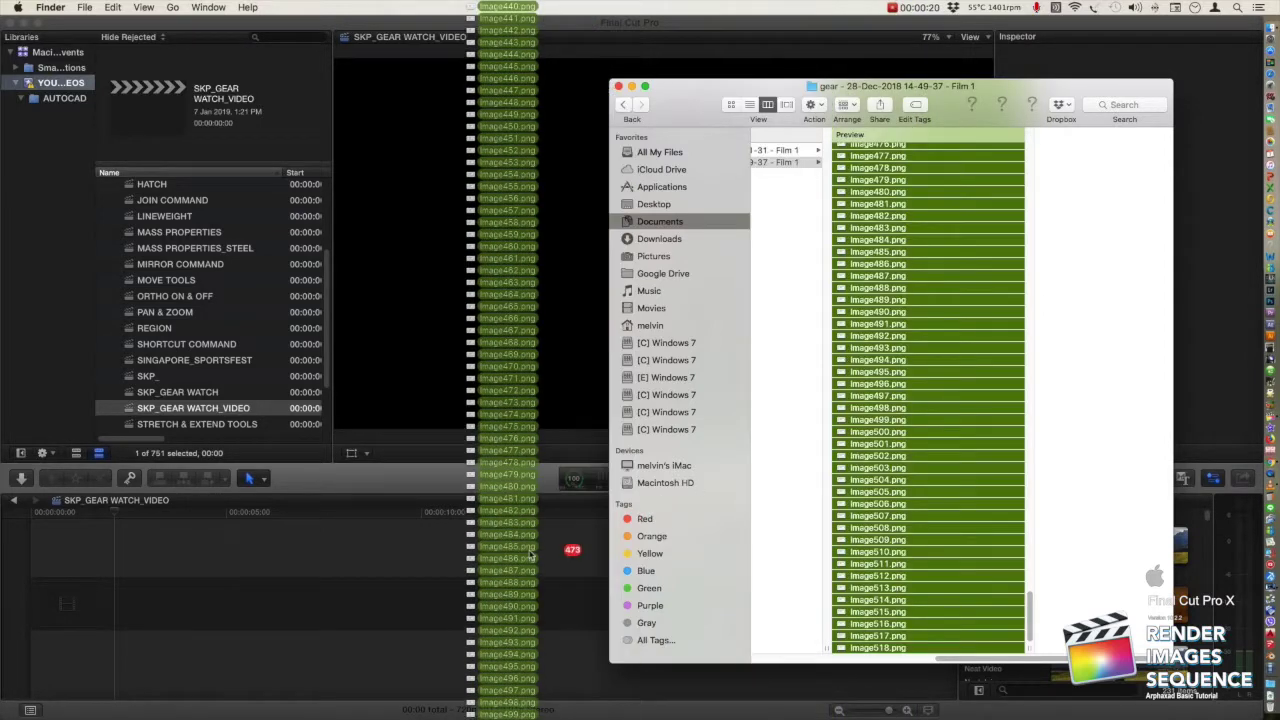
{"action": "left_click_drag", "start_coordinate": [520, 562], "coordinate": [508, 590]}
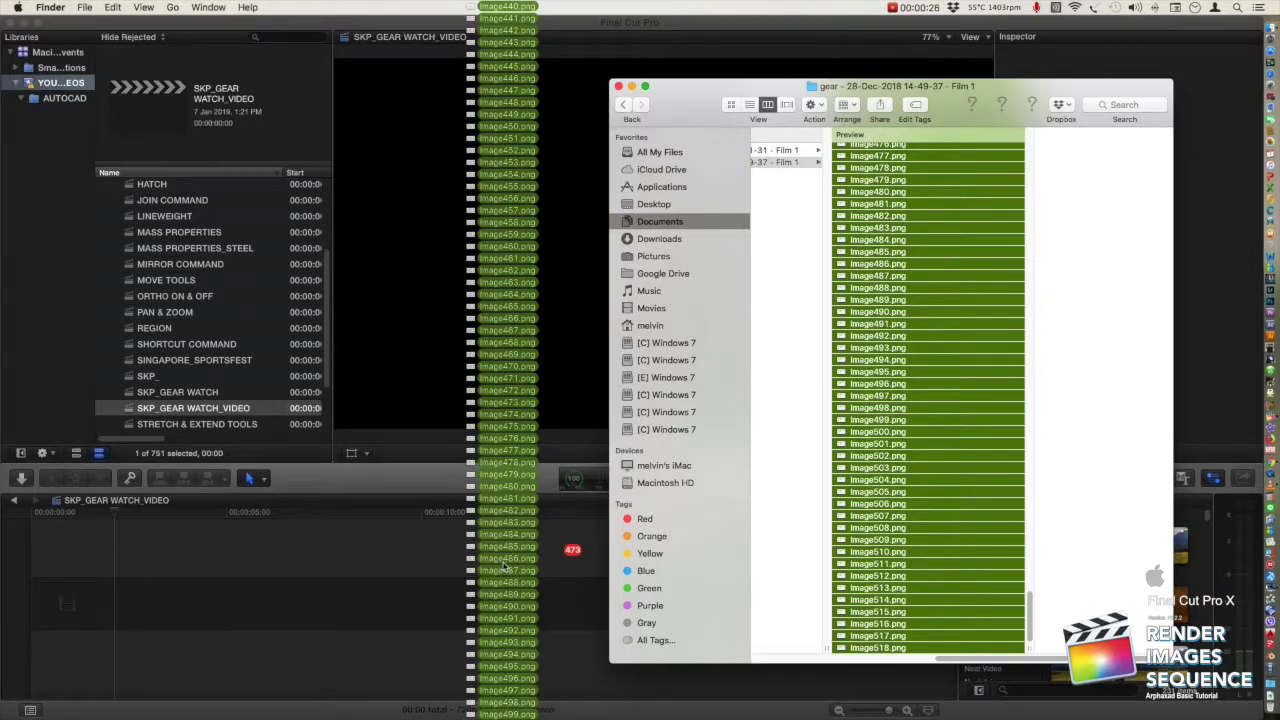
{"action": "left_click_drag", "start_coordinate": [505, 566], "coordinate": [540, 590]}
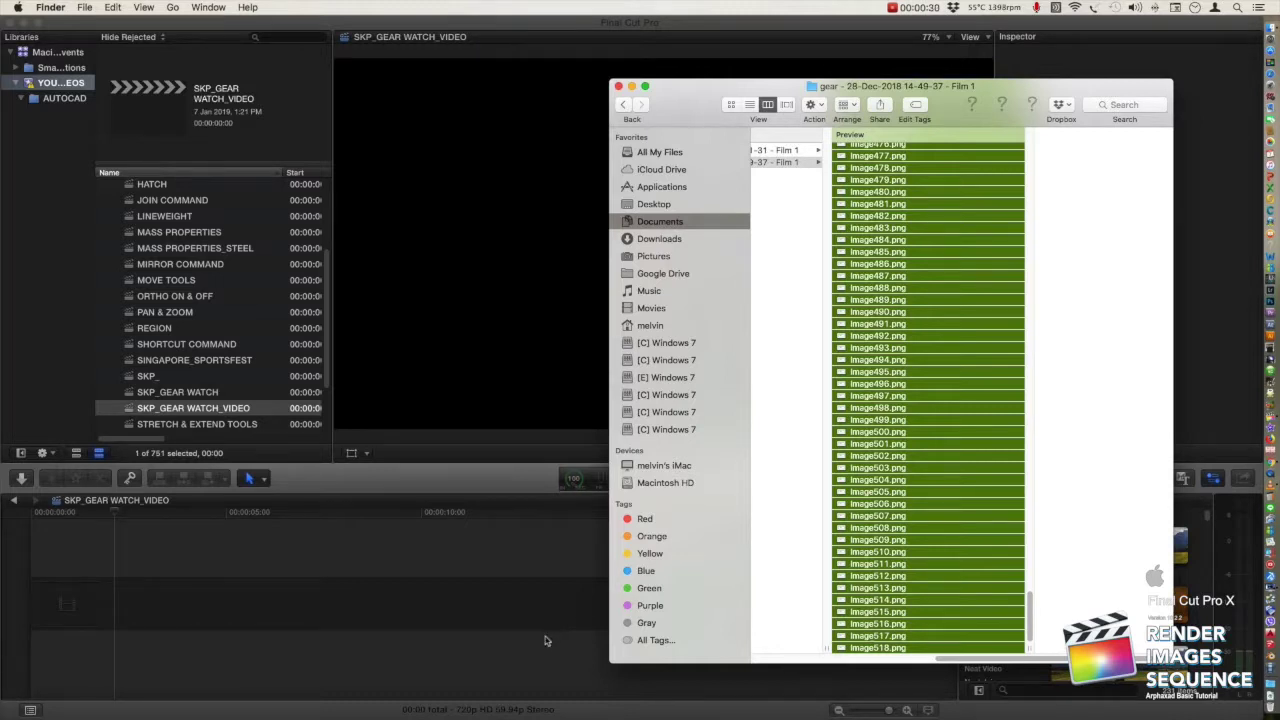
{"action": "left_click", "coordinate": [546, 637]}
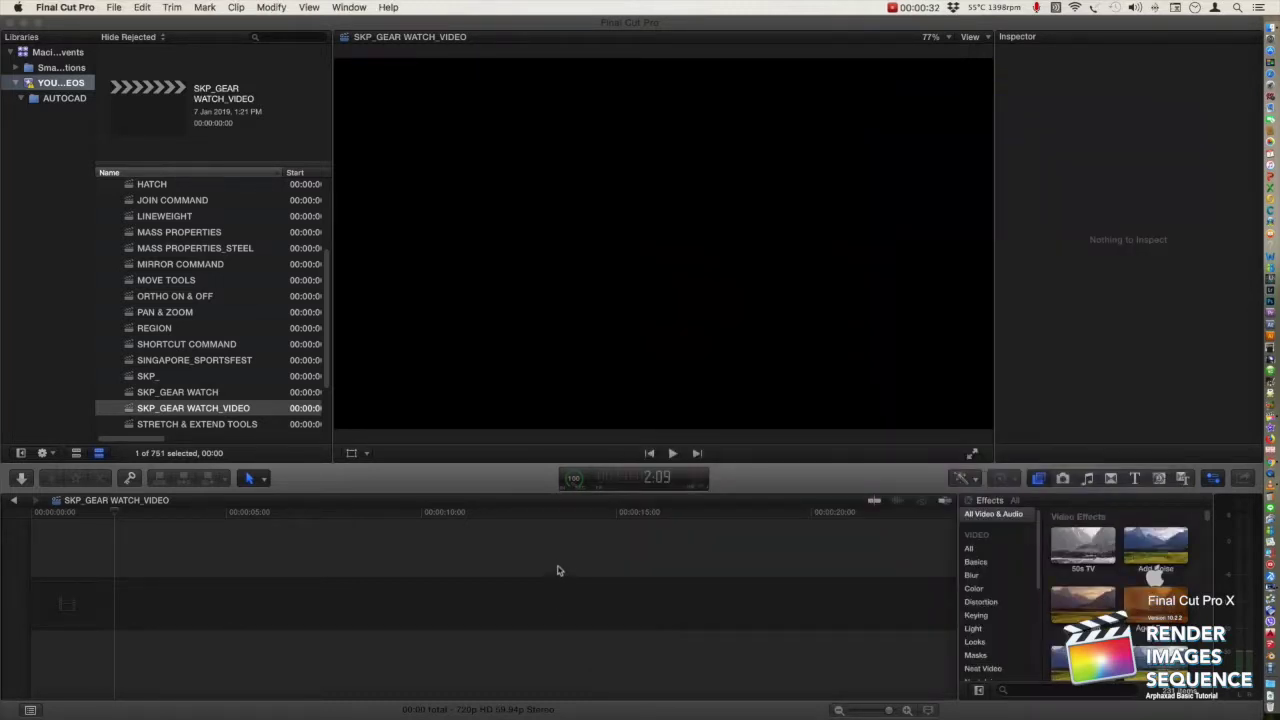
Drop the PNG stills at the SKP_GEAR WATCH_VIDEO timeline start and zoom to show the whole 31:32:00 run.
{"action": "left_click_drag", "start_coordinate": [551, 609], "coordinate": [558, 563]}
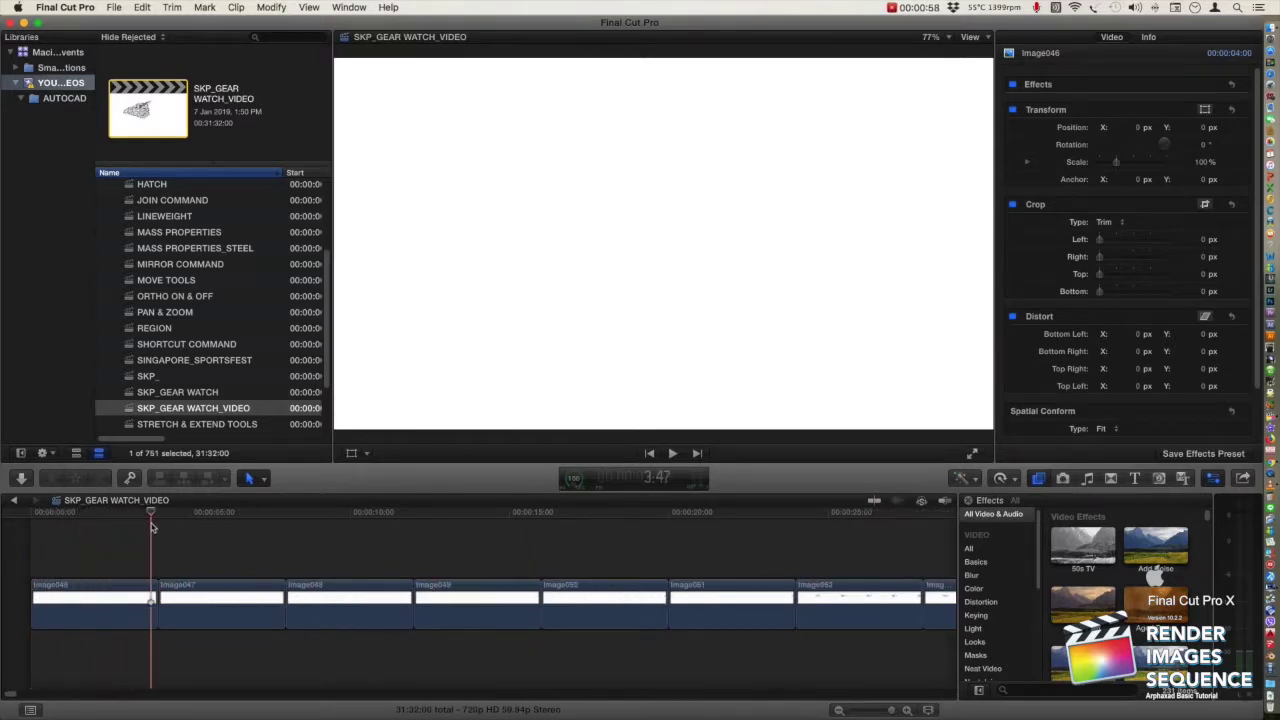
{"action": "left_click", "coordinate": [156, 527]}
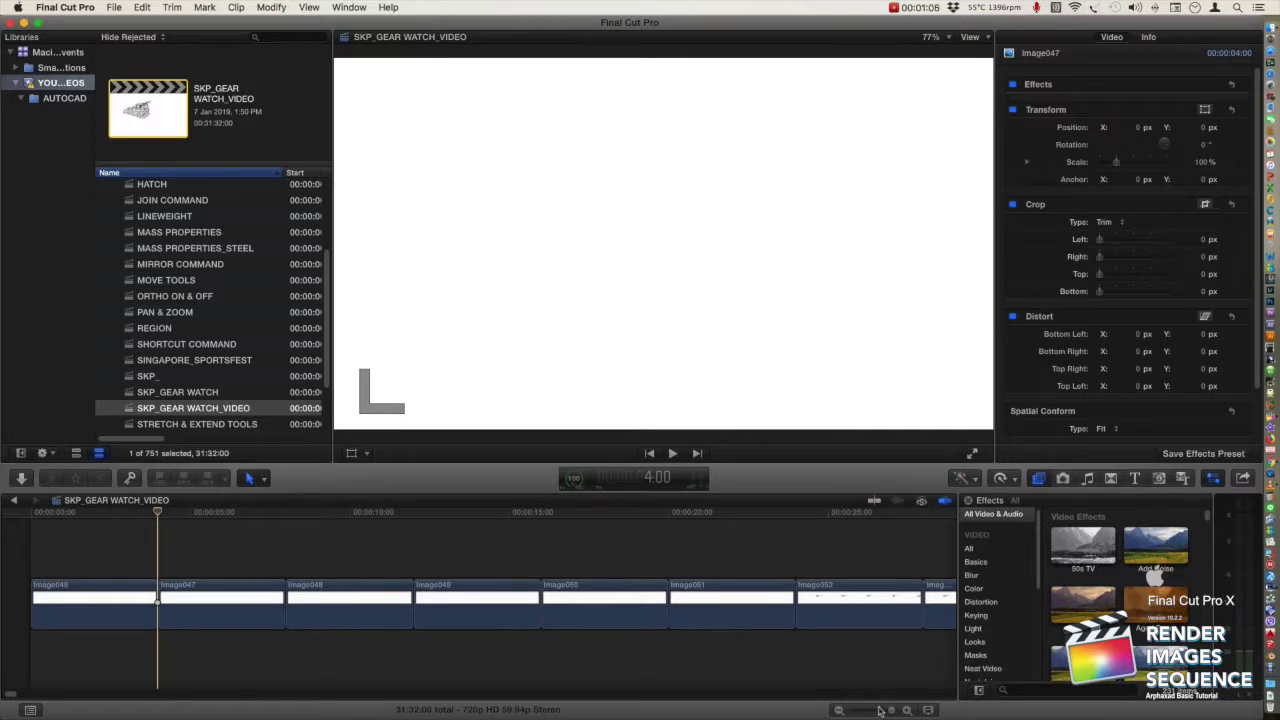
{"action": "left_click", "coordinate": [839, 710]}
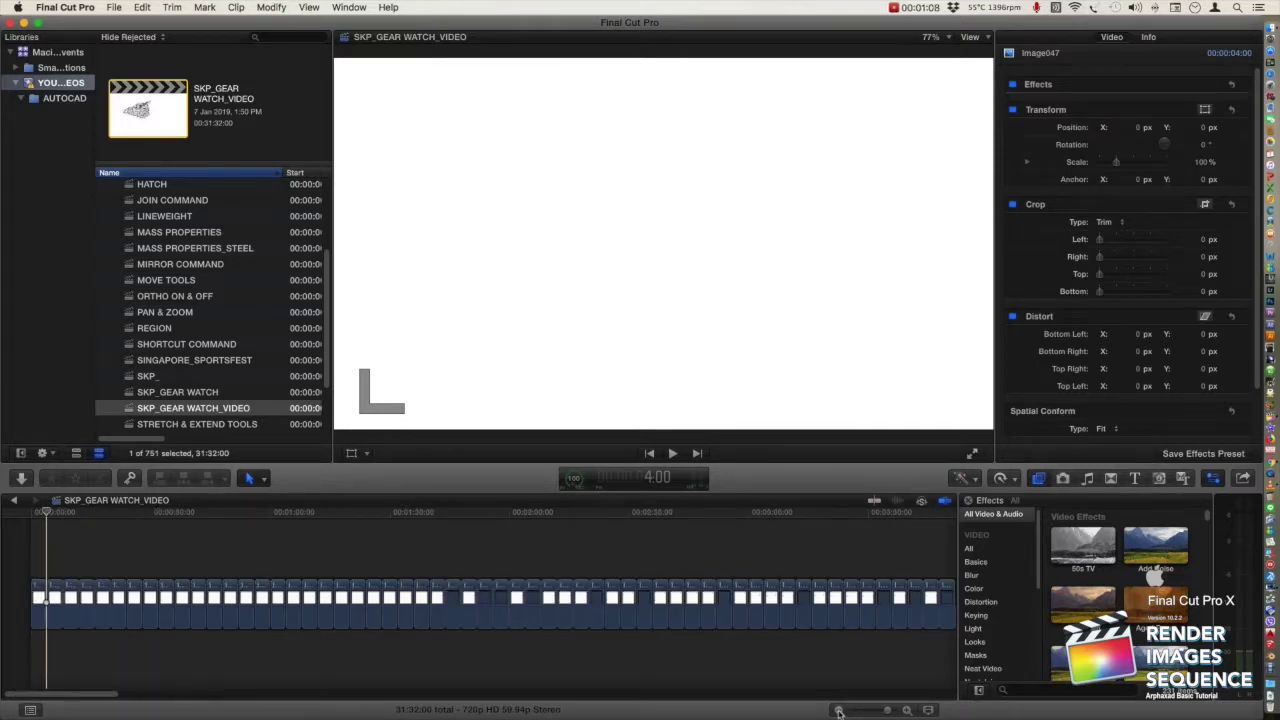
{"action": "left_click", "coordinate": [839, 710]}
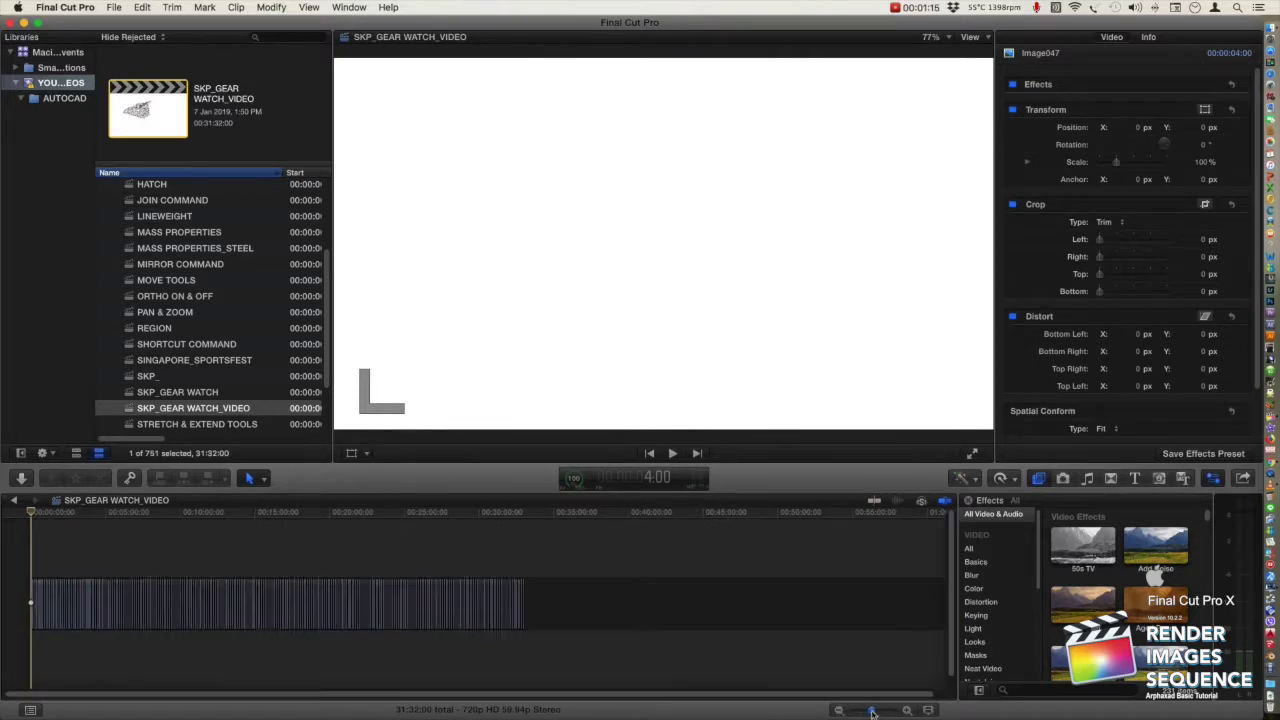
{"action": "left_click_drag", "start_coordinate": [868, 713], "coordinate": [876, 713]}
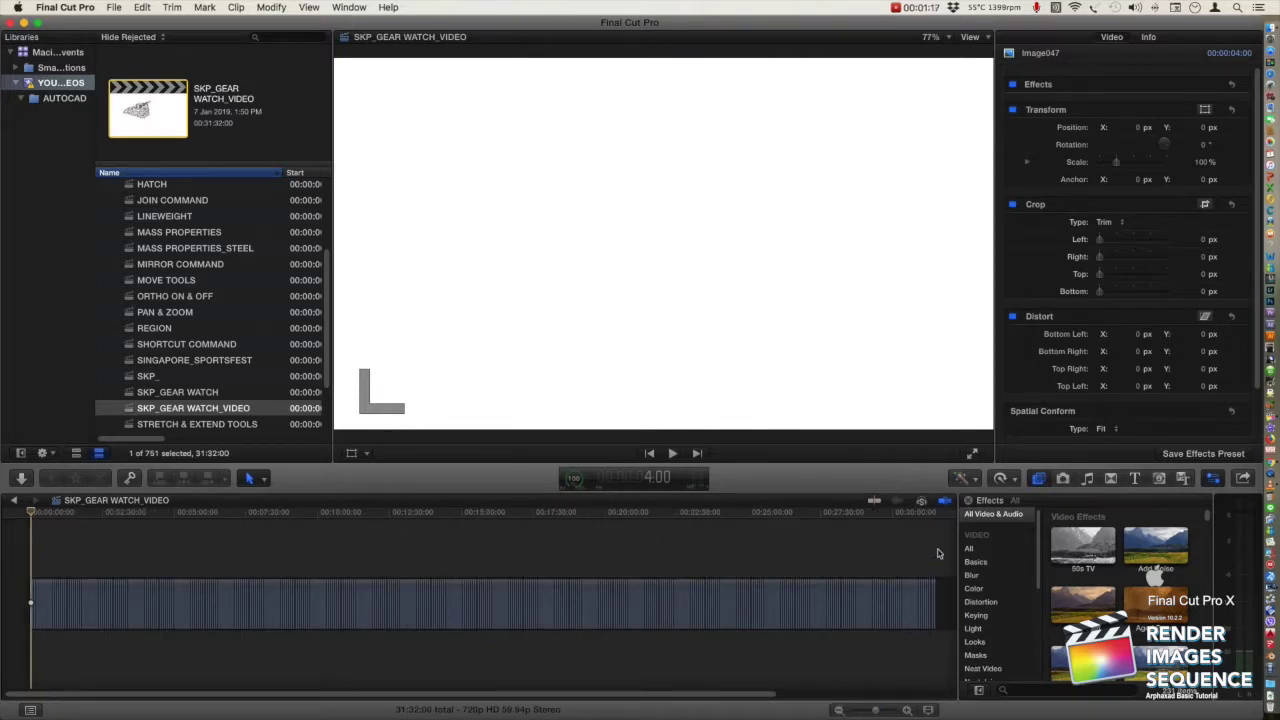
{"action": "left_click", "coordinate": [937, 556]}
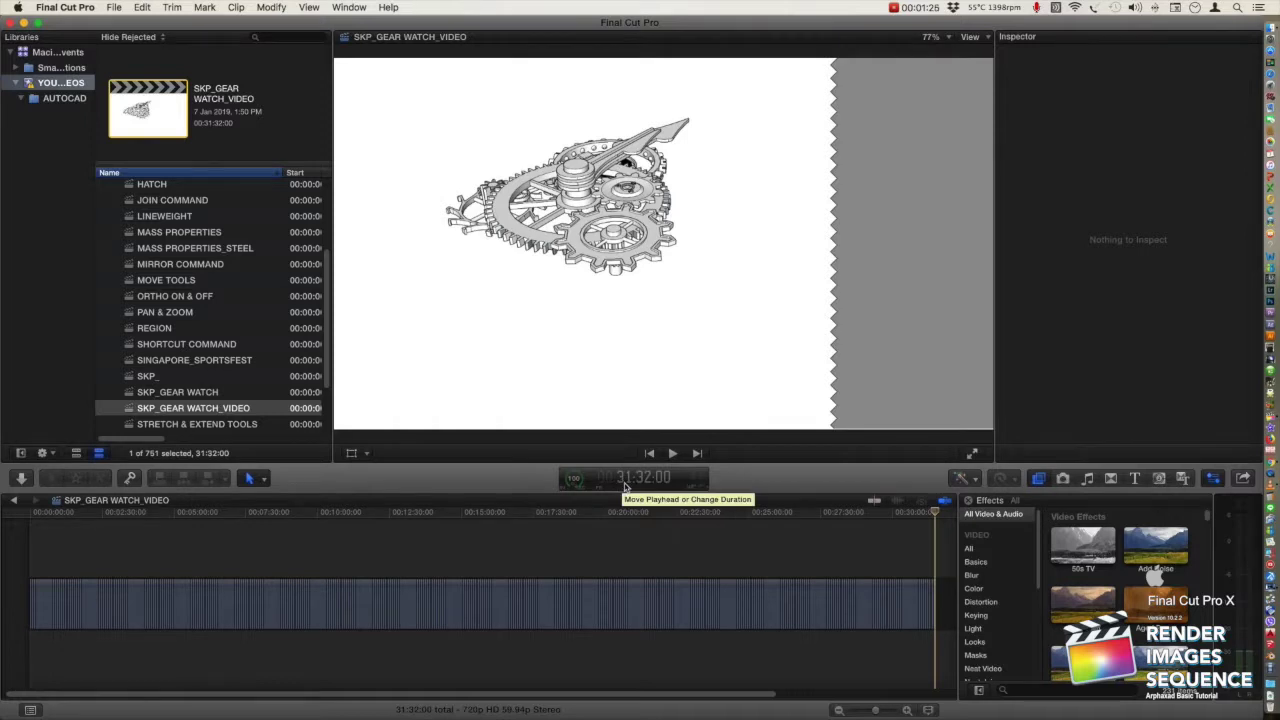
Set all selected timeline clips to a 3-frame duration with Change Duration, shrinking the sequence to 23:39.
{"action": "left_click", "coordinate": [596, 600]}
{"action": "key", "text": "super+a"}
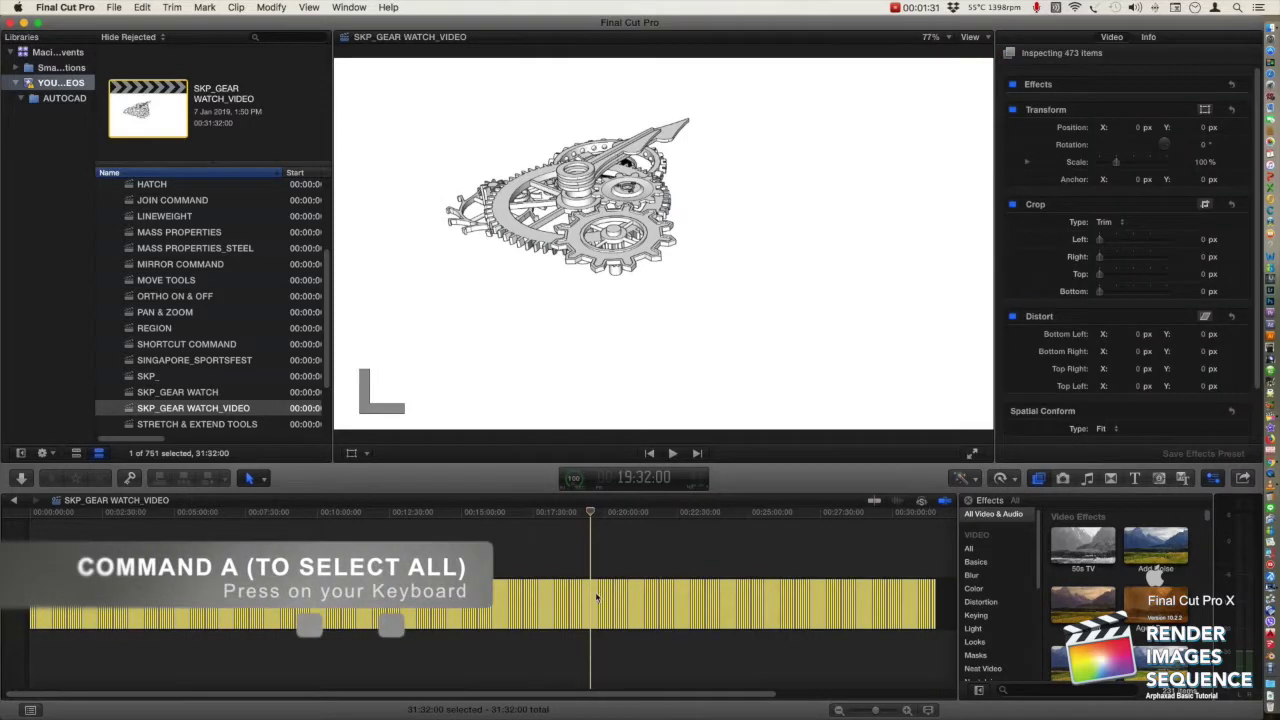
{"action": "right_click", "coordinate": [596, 600]}
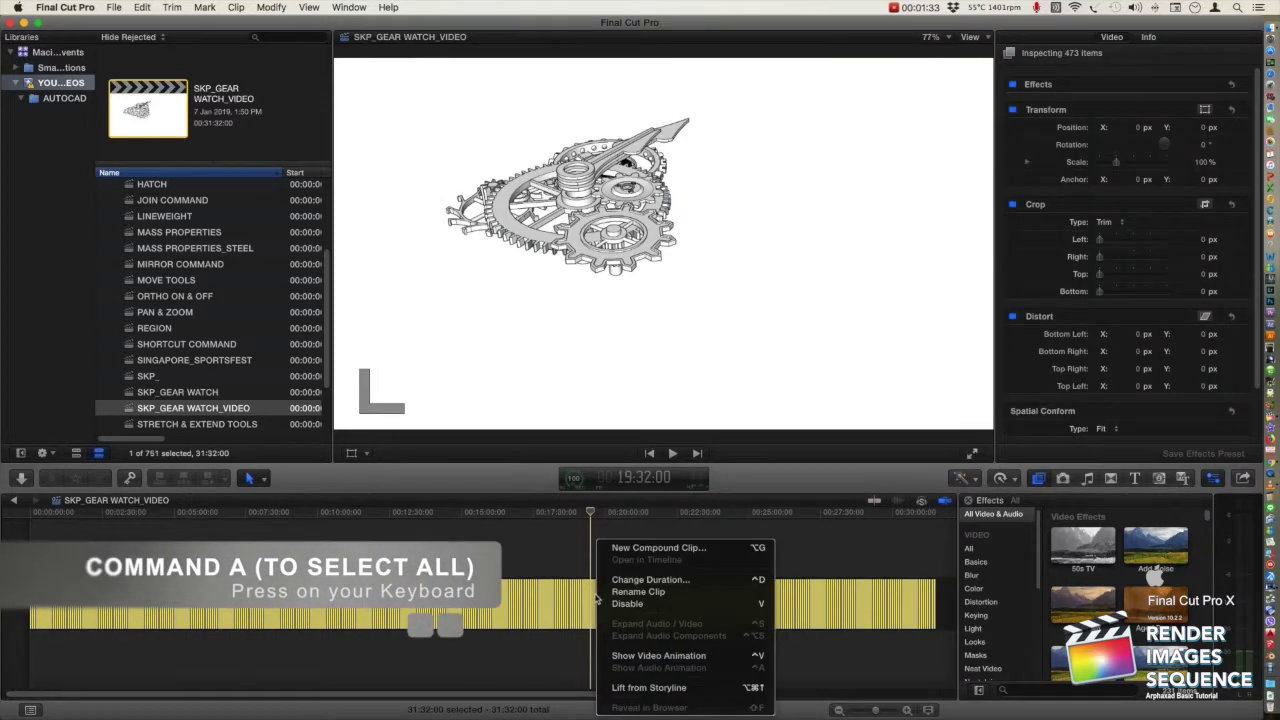
{"action": "right_click", "coordinate": [651, 603]}
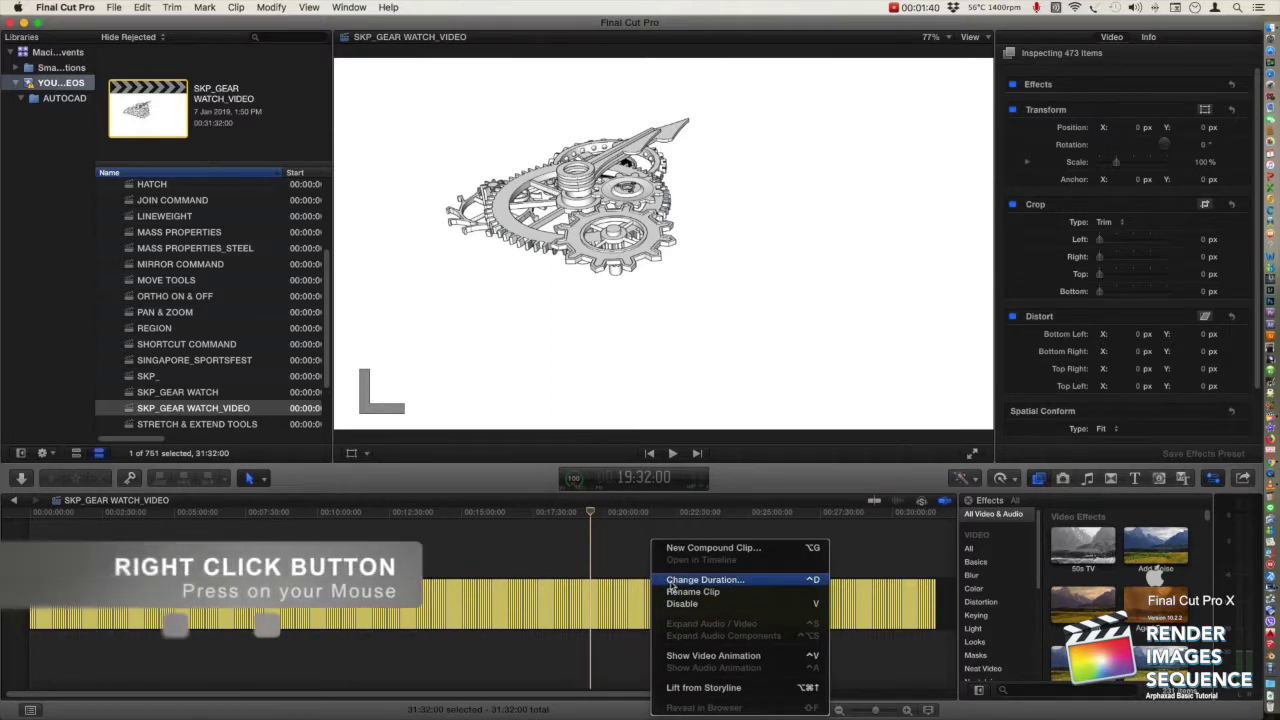
{"action": "left_click", "coordinate": [671, 583]}
{"action": "type", "text": "3"}
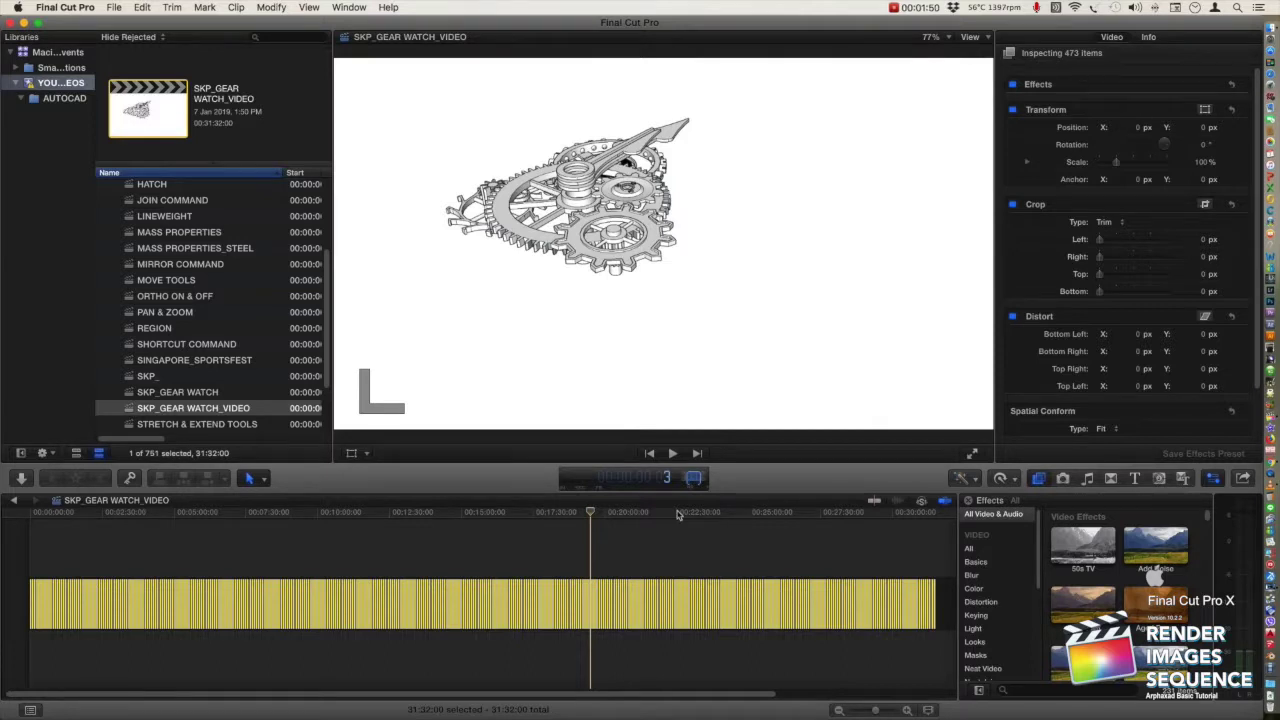
{"action": "key", "text": "Return"}
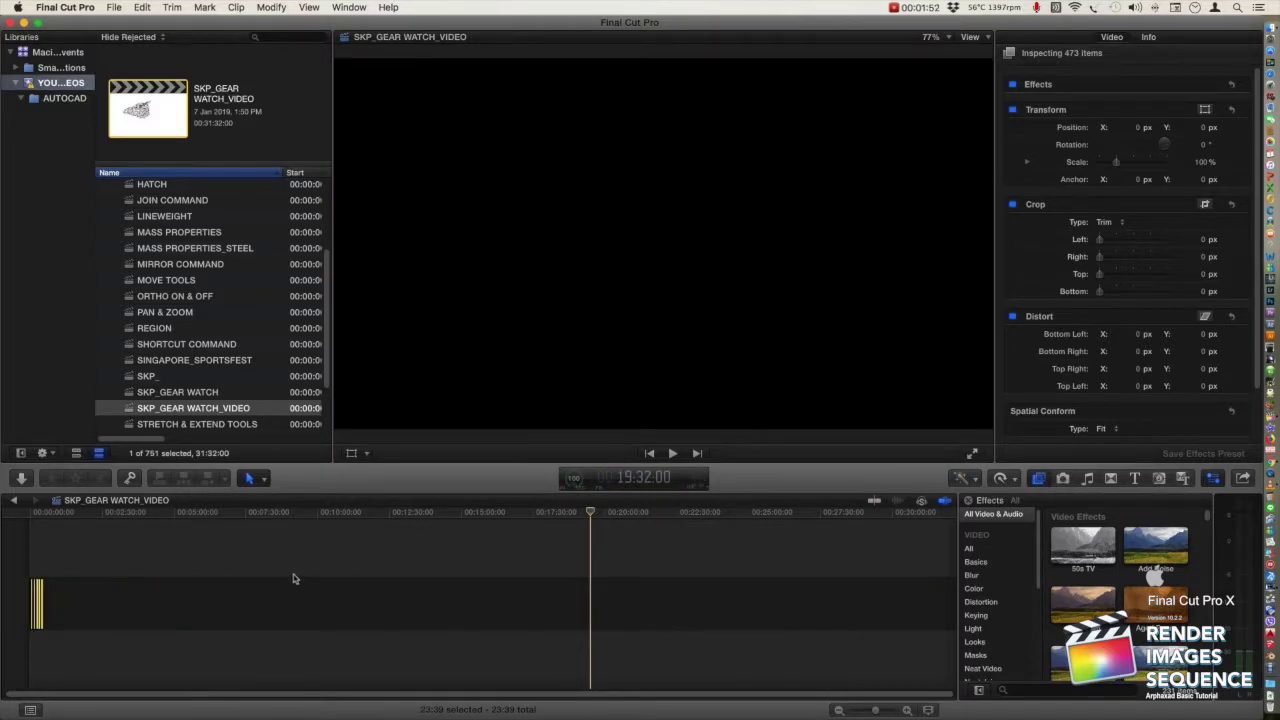
Confirm the sequence ends at 23:39, return to the first frame, widen the timeline and play it.
{"action": "left_click_drag", "start_coordinate": [876, 712], "coordinate": [880, 712]}
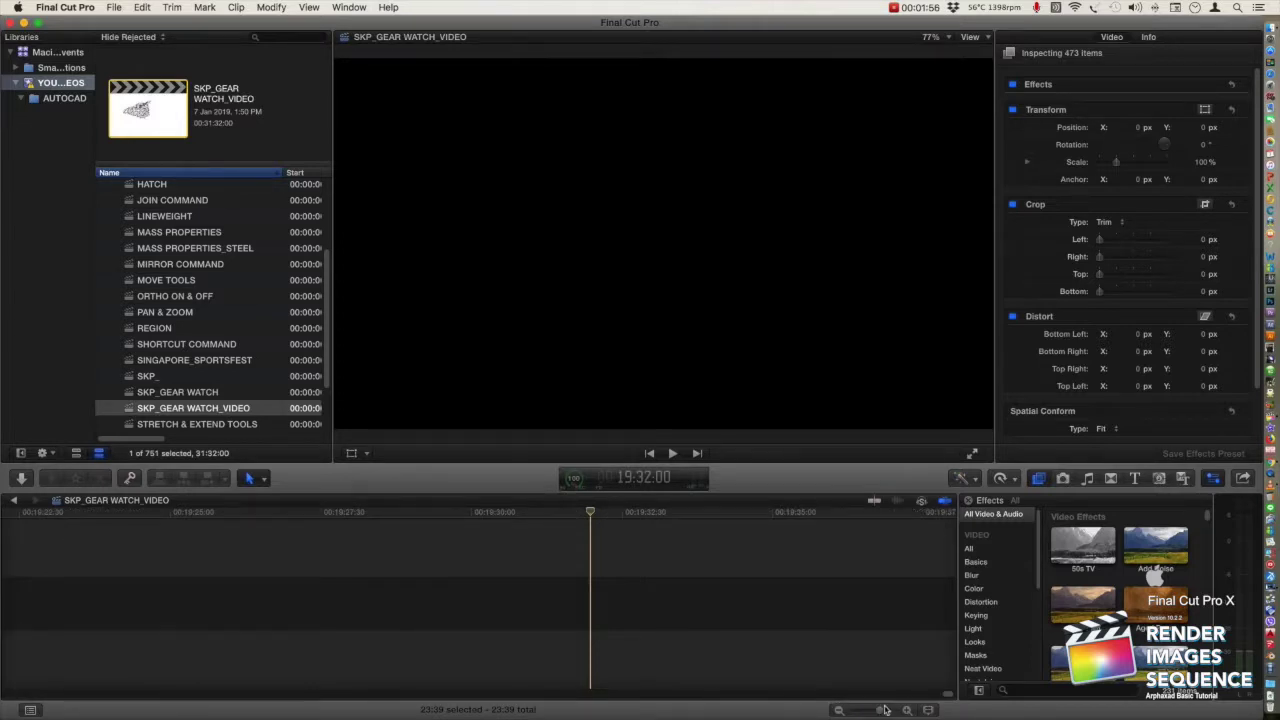
{"action": "left_click_drag", "start_coordinate": [880, 710], "coordinate": [43, 703]}
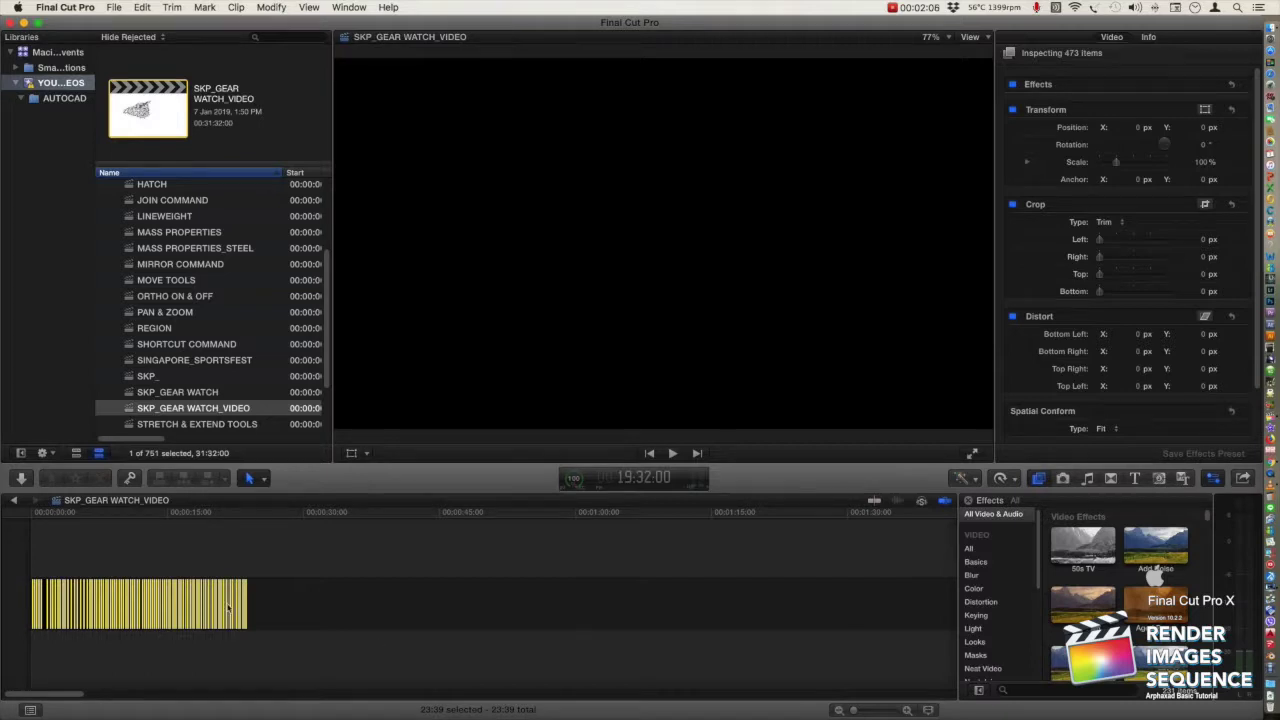
{"action": "left_click", "coordinate": [237, 540]}
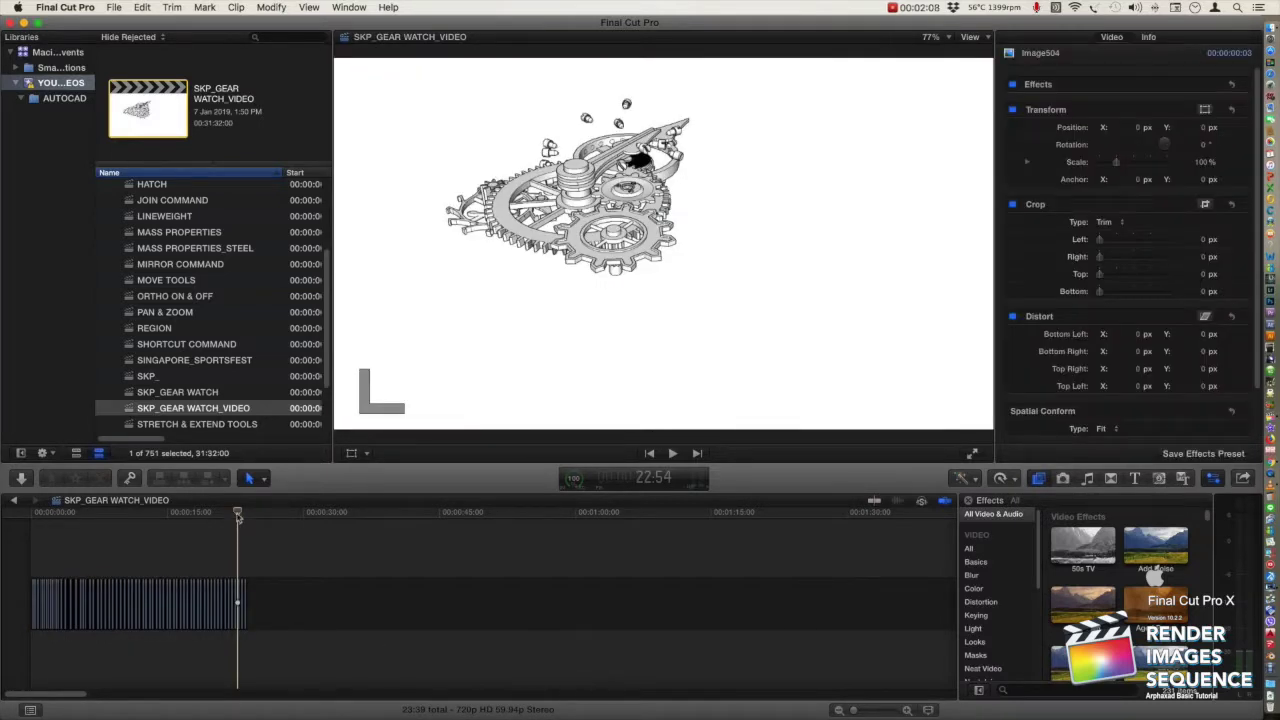
{"action": "left_click", "coordinate": [244, 513]}
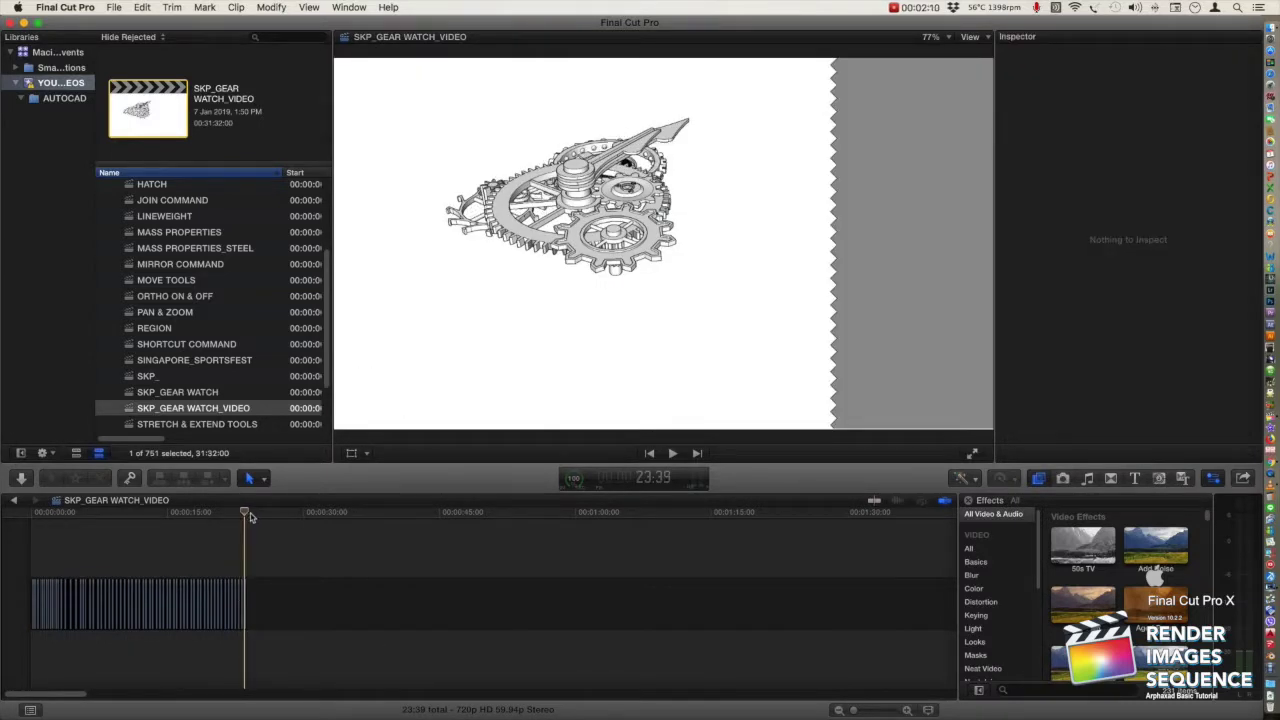
{"action": "left_click_drag", "start_coordinate": [252, 516], "coordinate": [10, 516]}
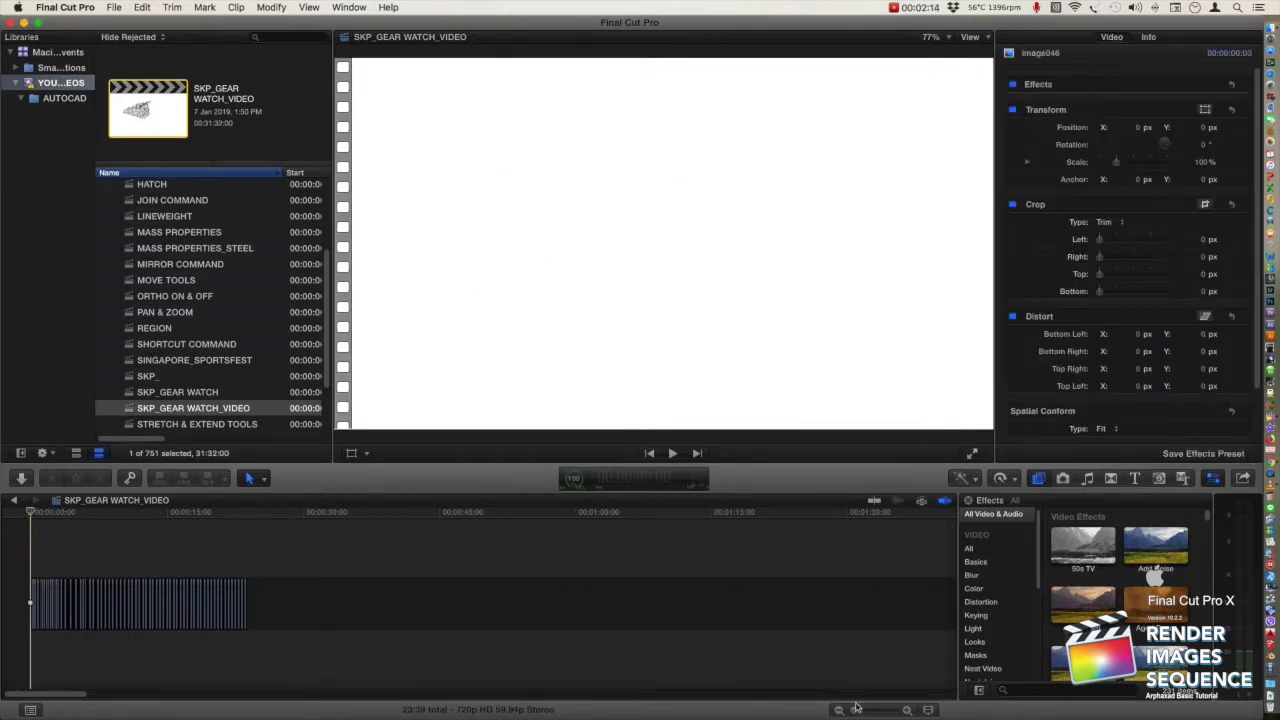
{"action": "left_click", "coordinate": [906, 710]}
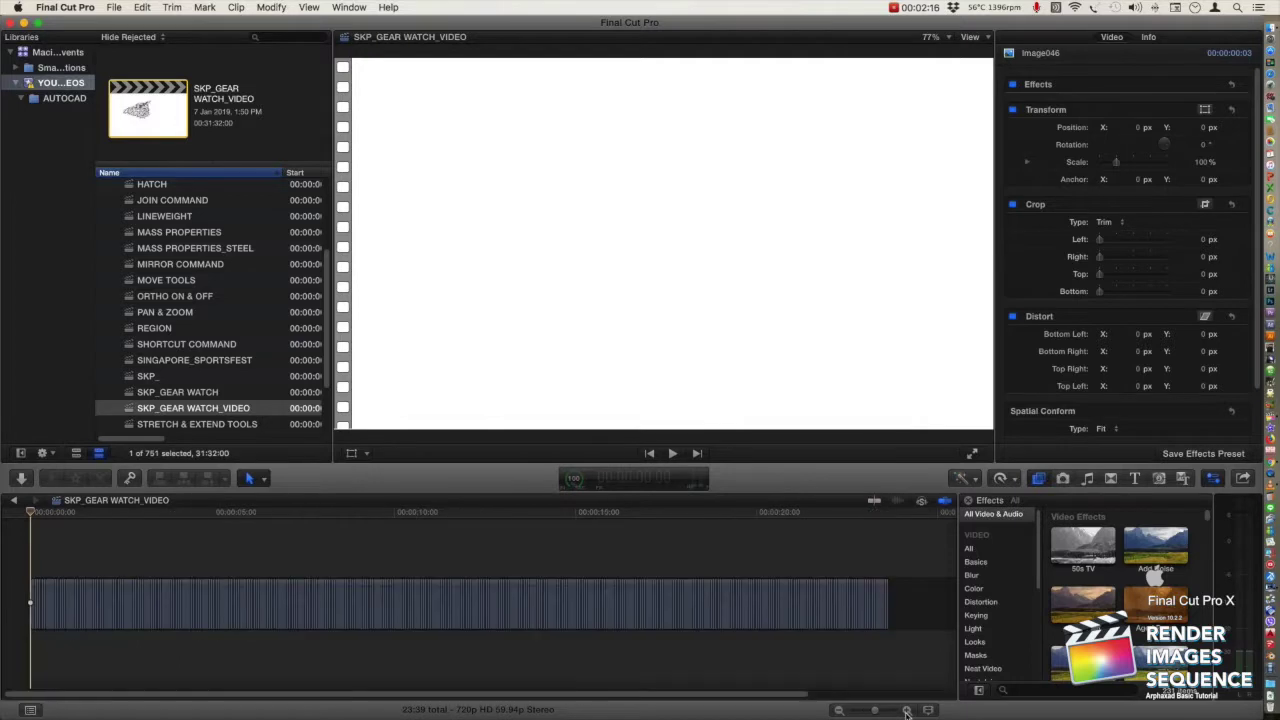
{"action": "key", "text": "space"}
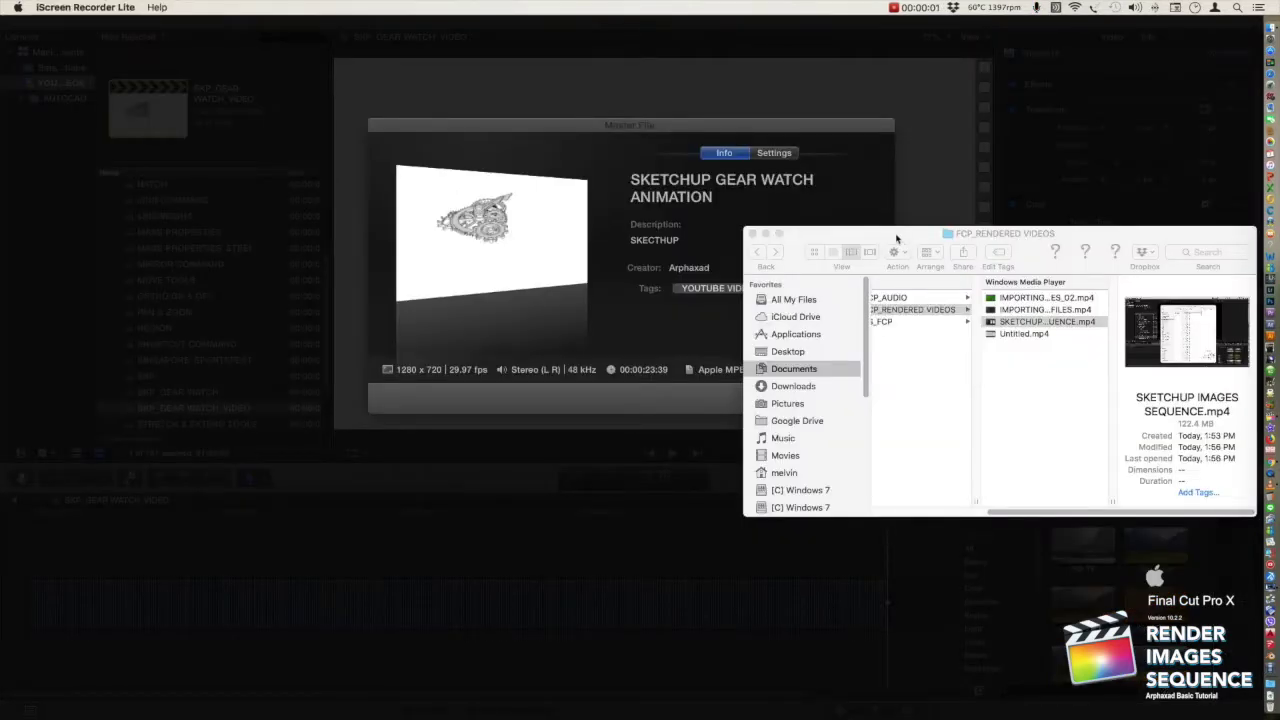
Review the export's title, description and creator fields on the Info tab.
{"action": "left_click", "coordinate": [662, 403]}
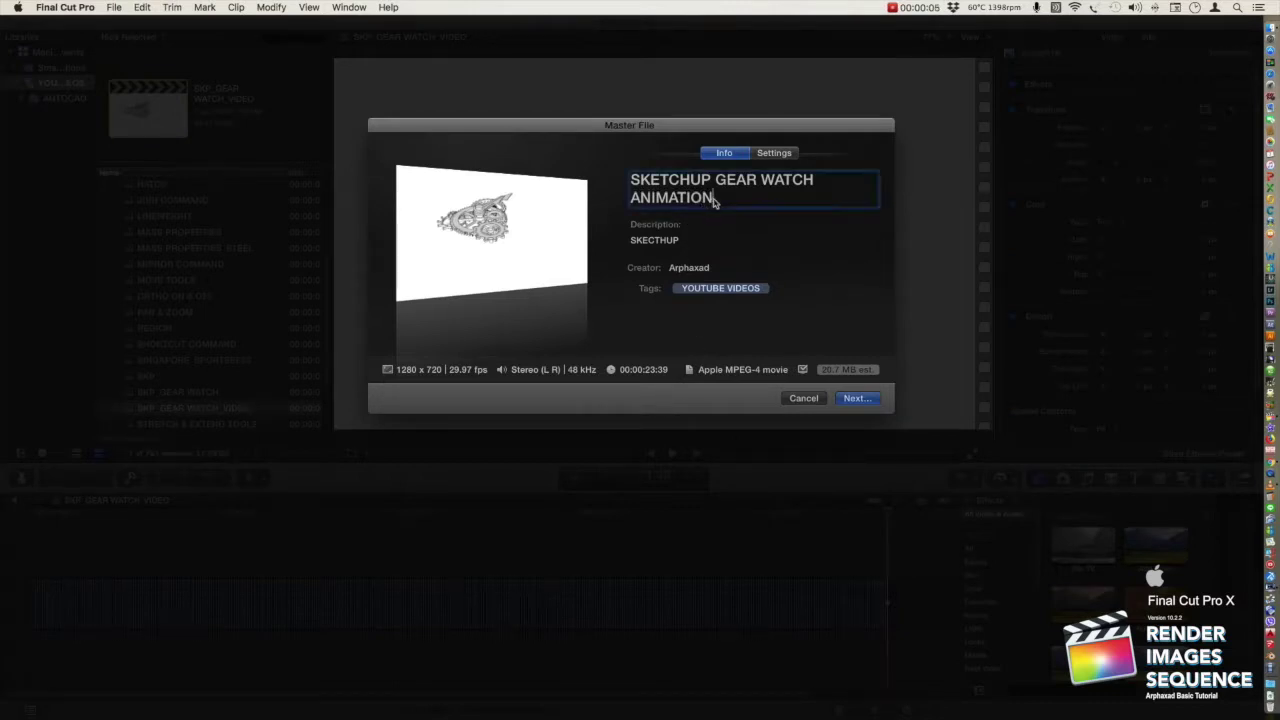
{"action": "left_click", "coordinate": [710, 200]}
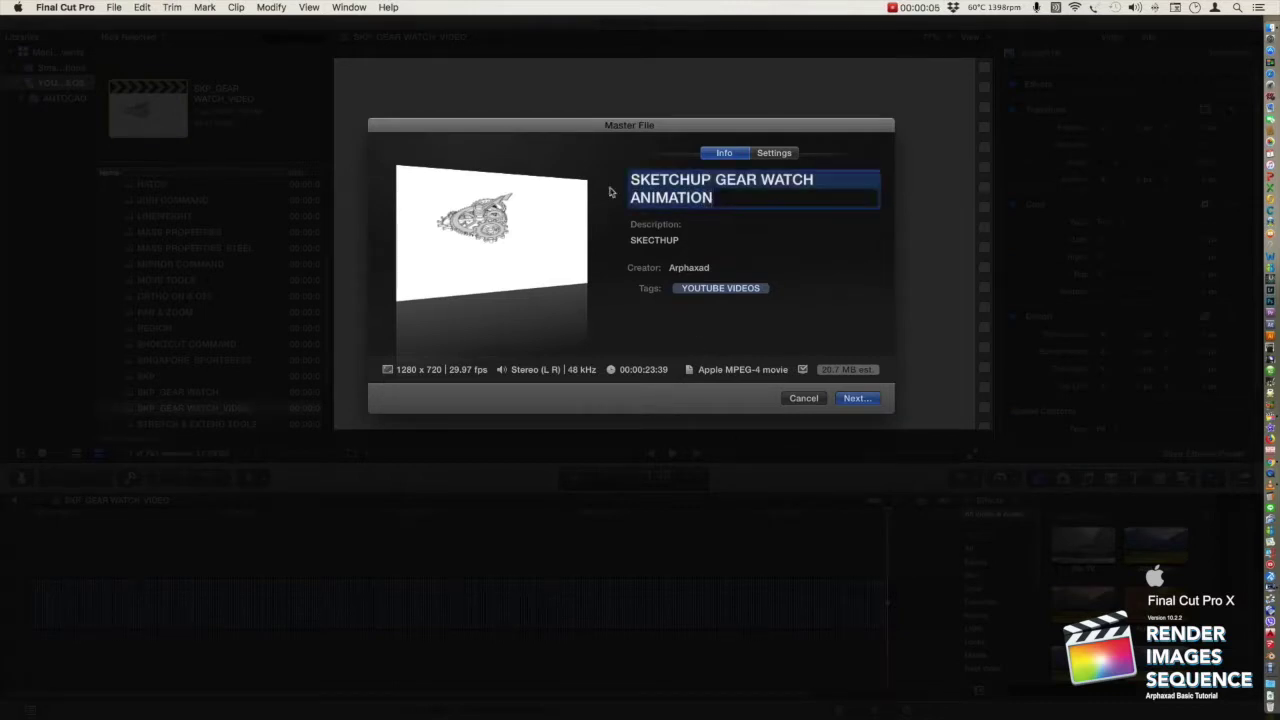
{"action": "left_click", "coordinate": [676, 240]}
{"action": "left_click", "coordinate": [716, 270]}
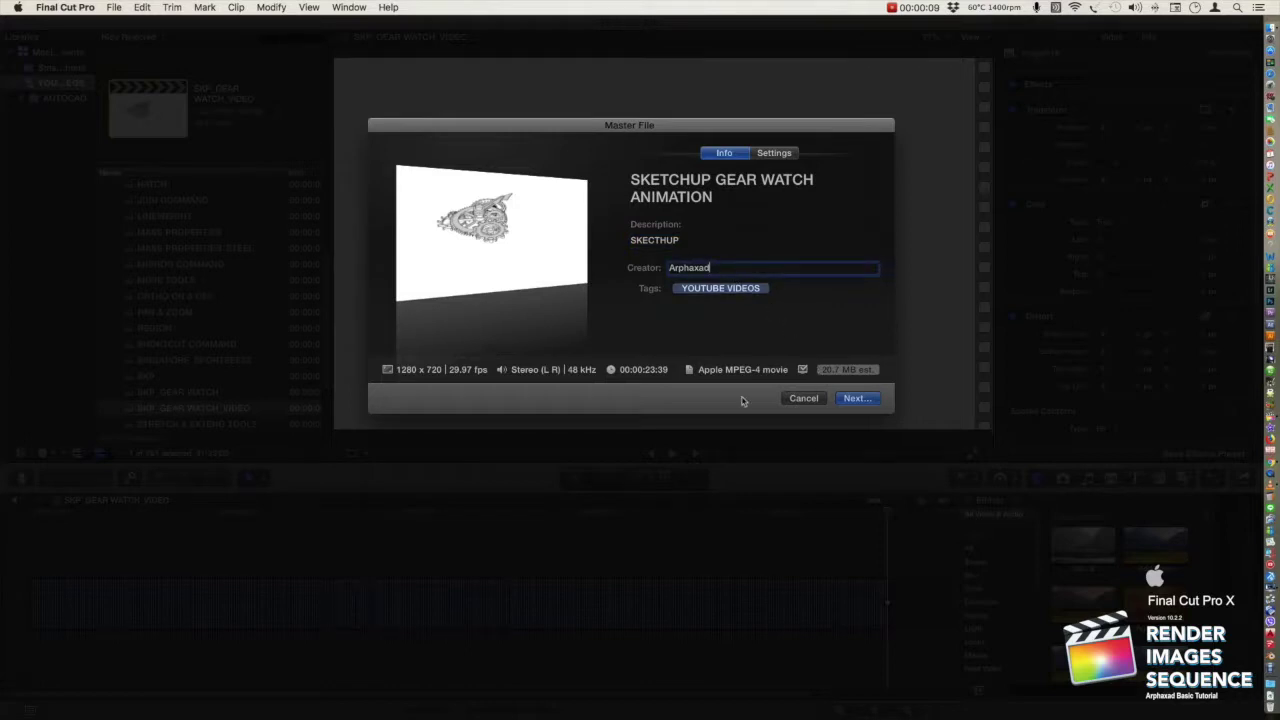
Keep Apple Devices format at 1280 x 720 in Settings and continue to saving.
{"action": "left_click", "coordinate": [770, 155]}
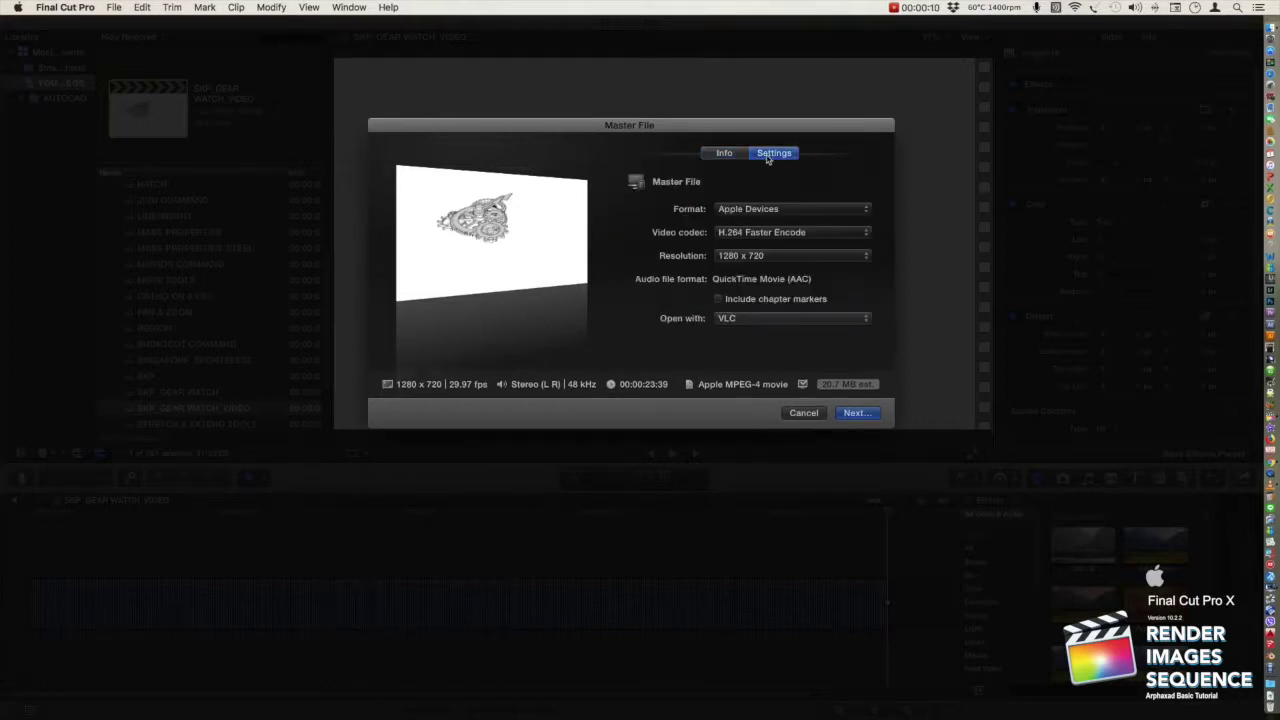
{"action": "left_click", "coordinate": [772, 258]}
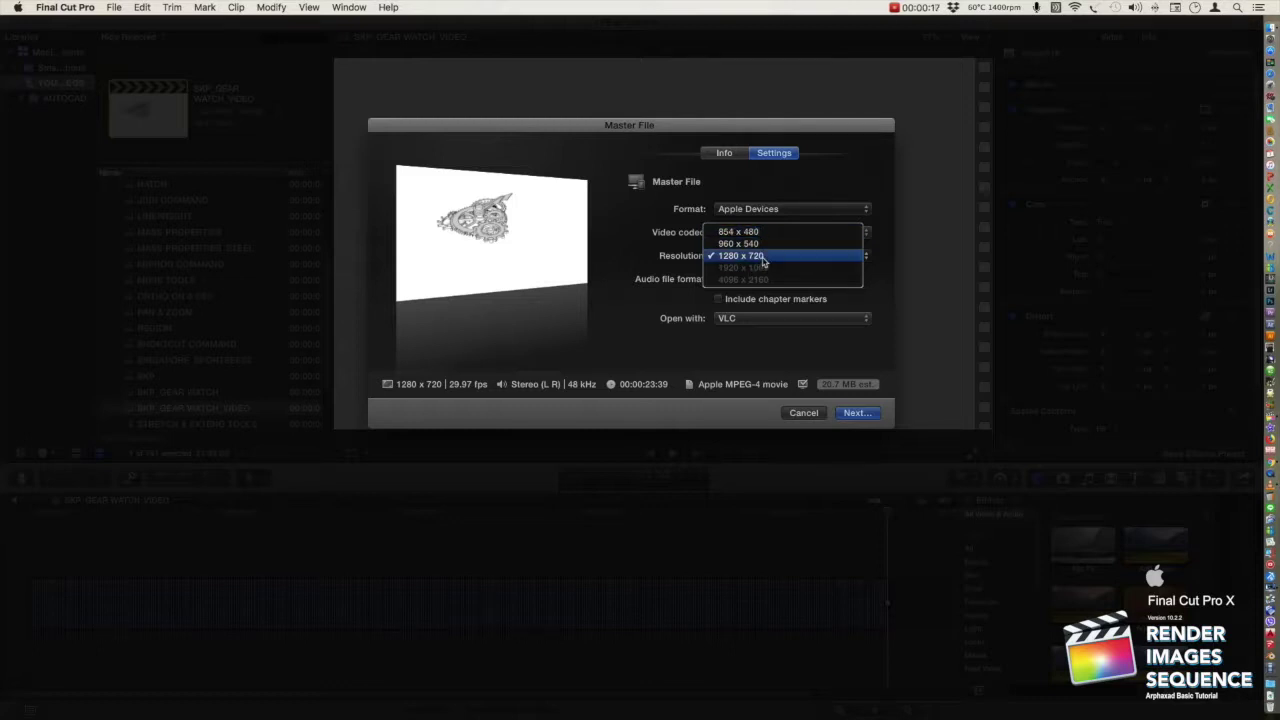
{"action": "left_click", "coordinate": [763, 256]}
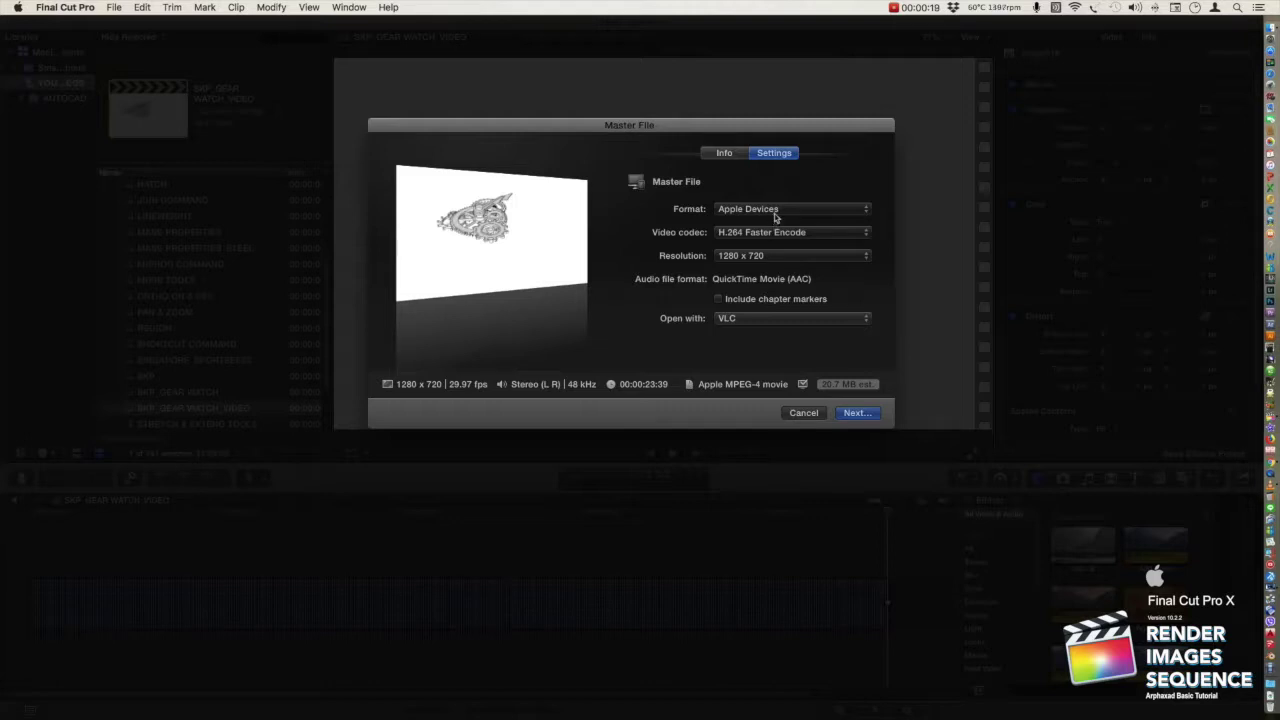
{"action": "left_click", "coordinate": [776, 212]}
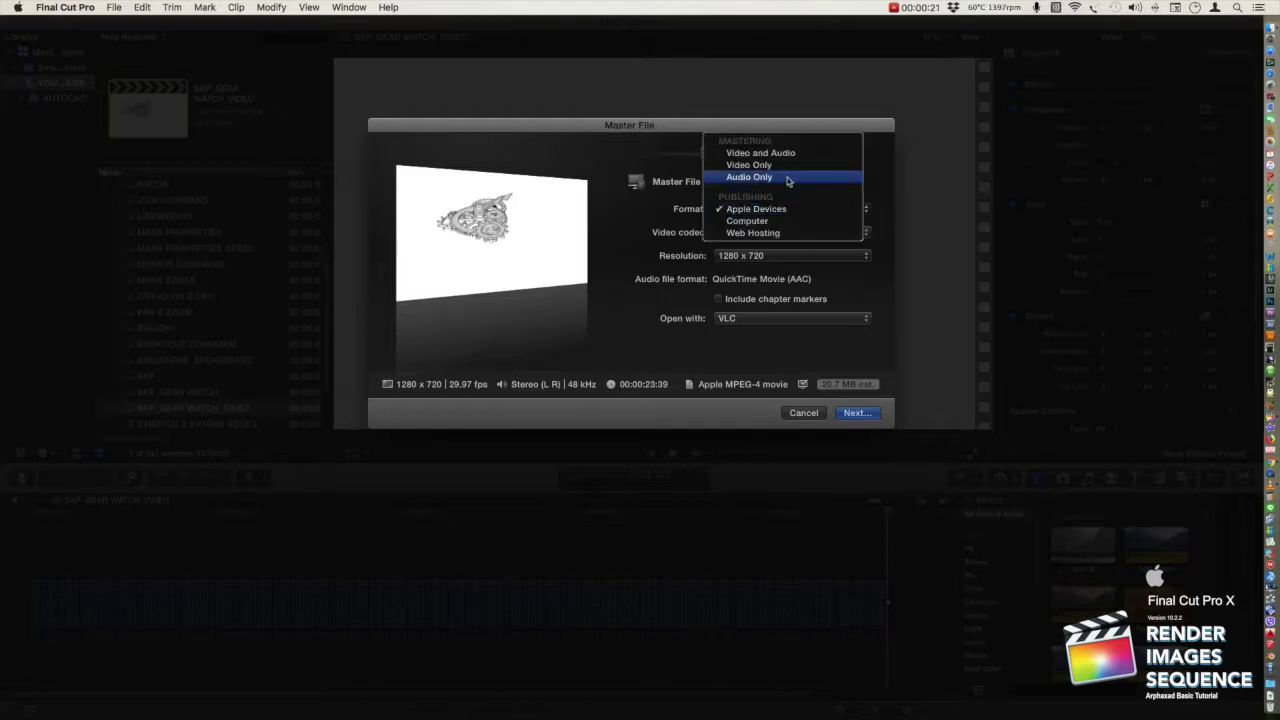
{"action": "left_click", "coordinate": [879, 245]}
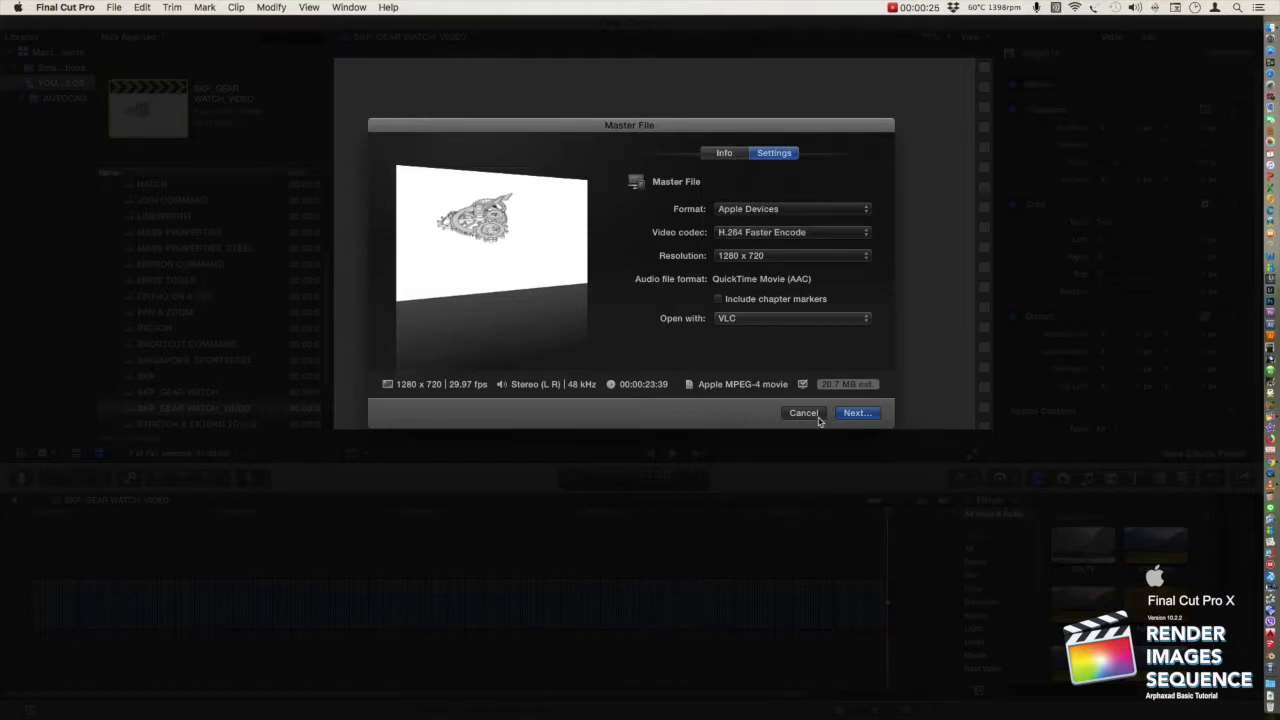
{"action": "left_click", "coordinate": [856, 413]}
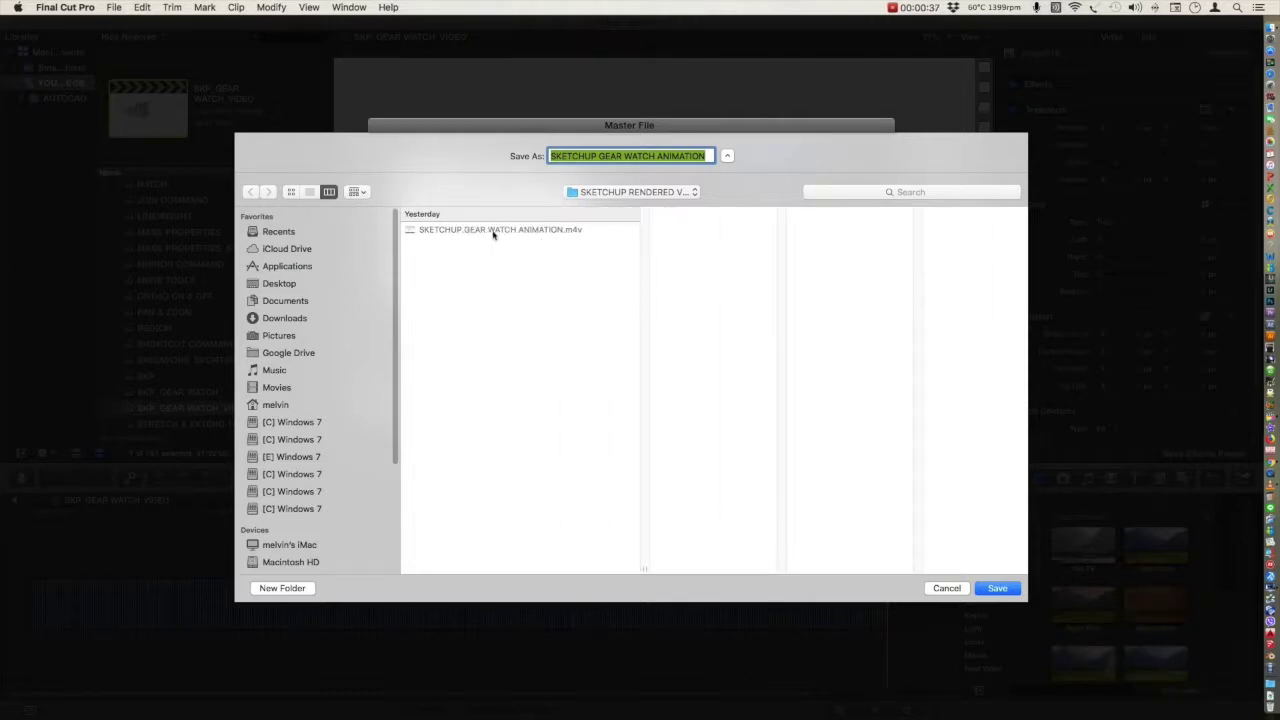
In FCP_RENDERED VIDEOS, change IMPORTING MEDIA FILES_02 to _03.mp4 and save the export.
{"action": "left_click", "coordinate": [600, 193]}
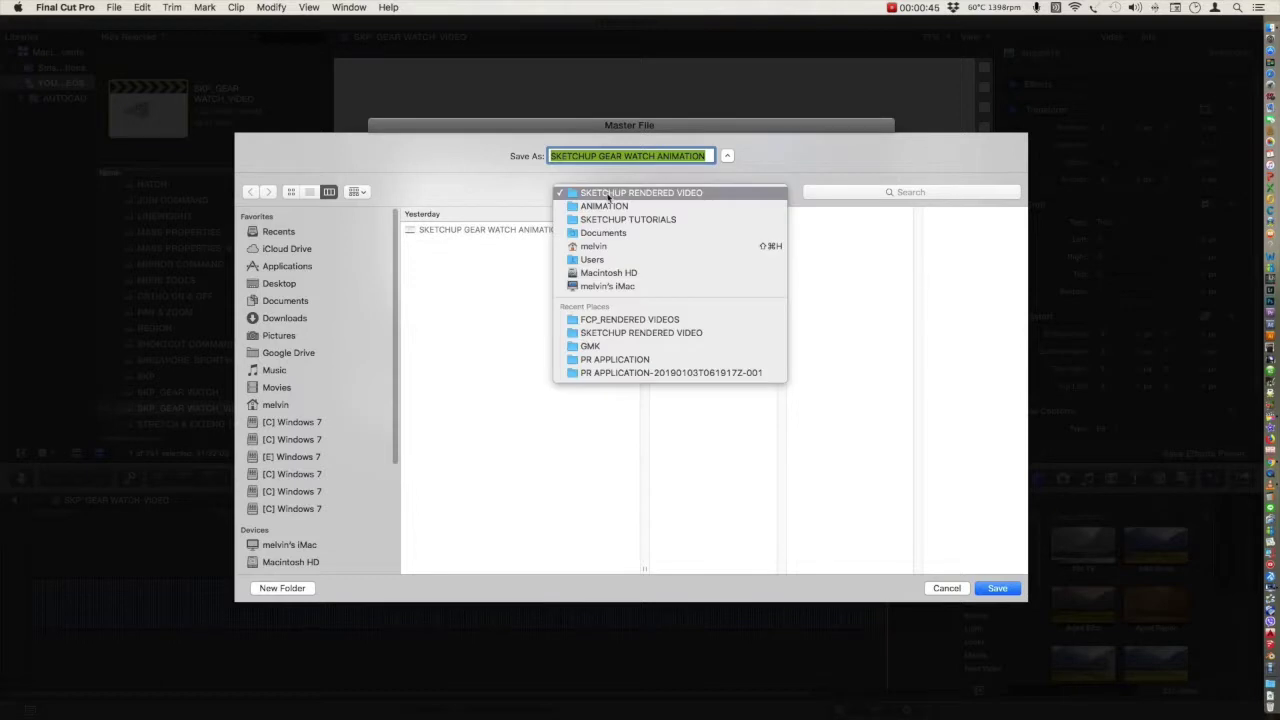
{"action": "left_click", "coordinate": [621, 320]}
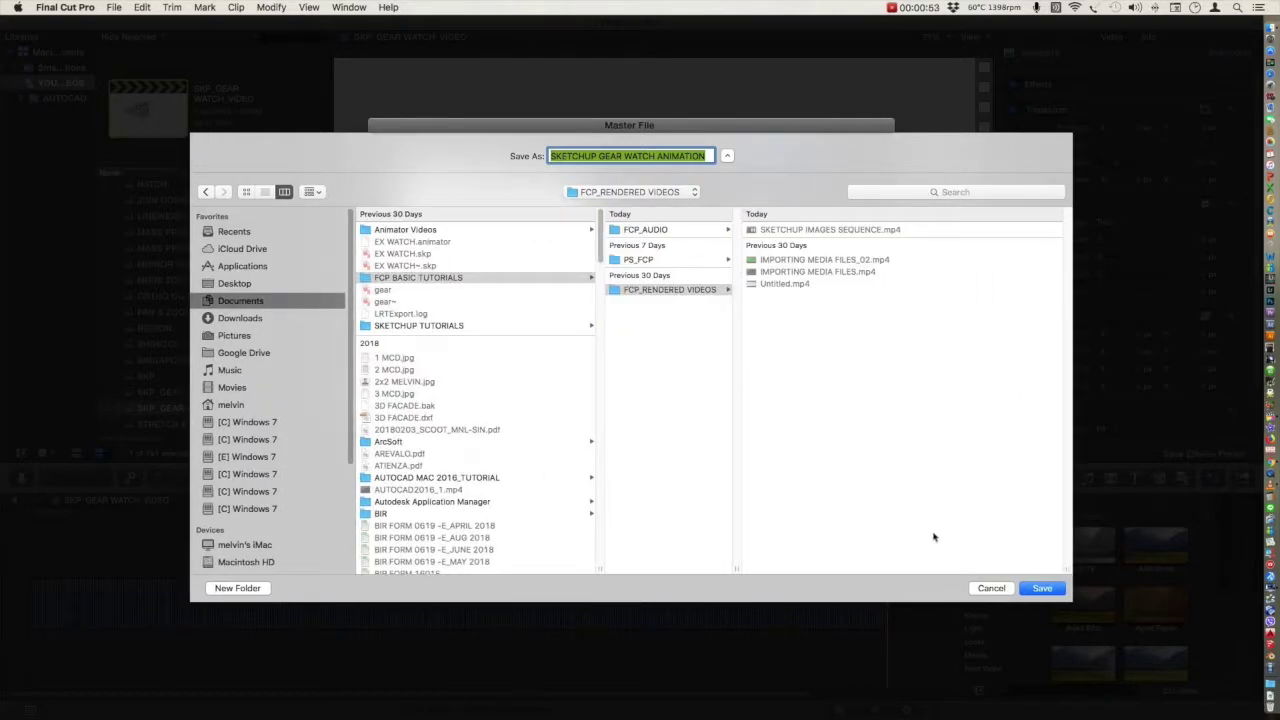
{"action": "left_click", "coordinate": [860, 232]}
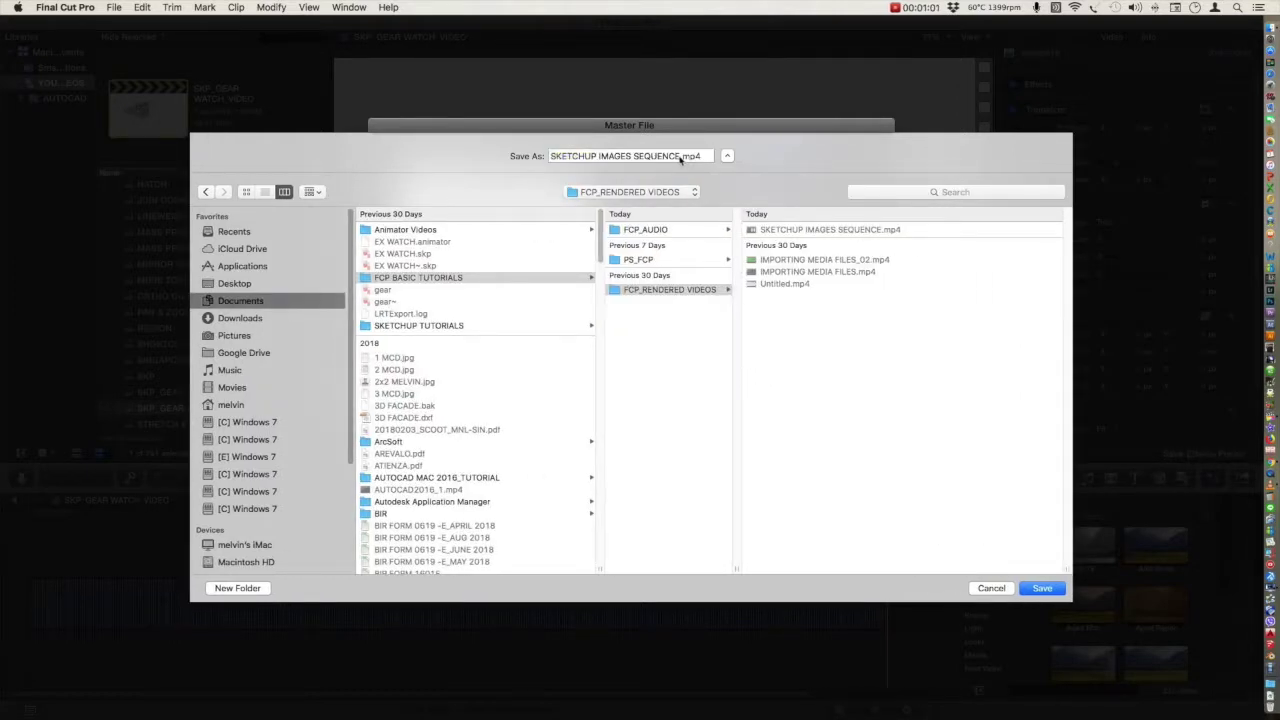
{"action": "left_click", "coordinate": [800, 262]}
{"action": "left_click_drag", "start_coordinate": [677, 156], "coordinate": [670, 156]}
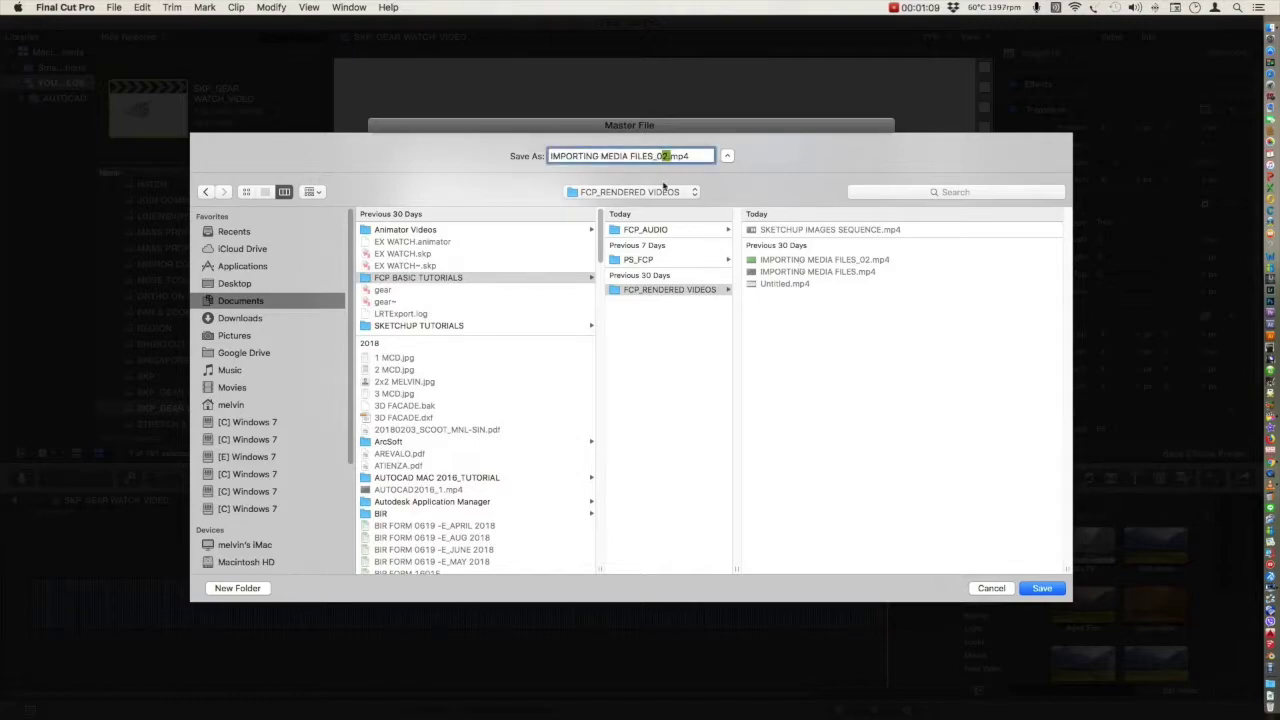
{"action": "type", "text": "3"}
{"action": "left_click", "coordinate": [1043, 588]}
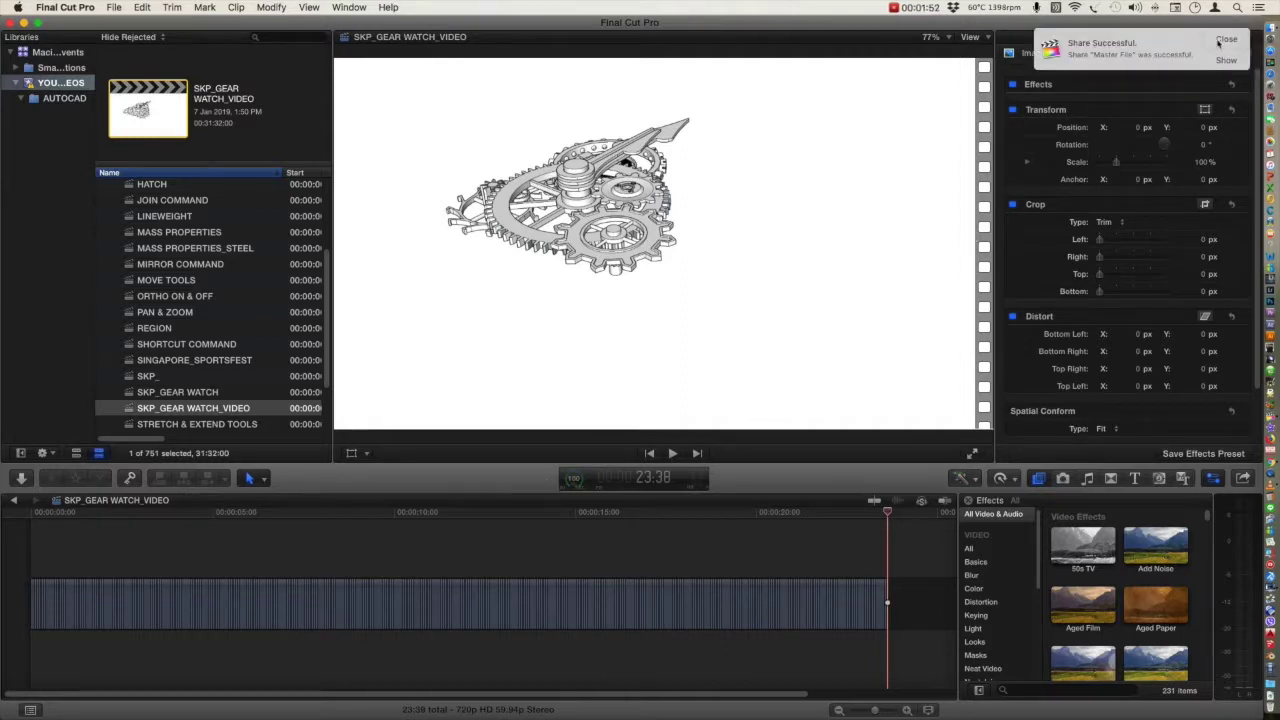
Close the Share Successful notice and bring the gear watch animation playing in VLC forward.
{"action": "left_click", "coordinate": [1220, 42]}
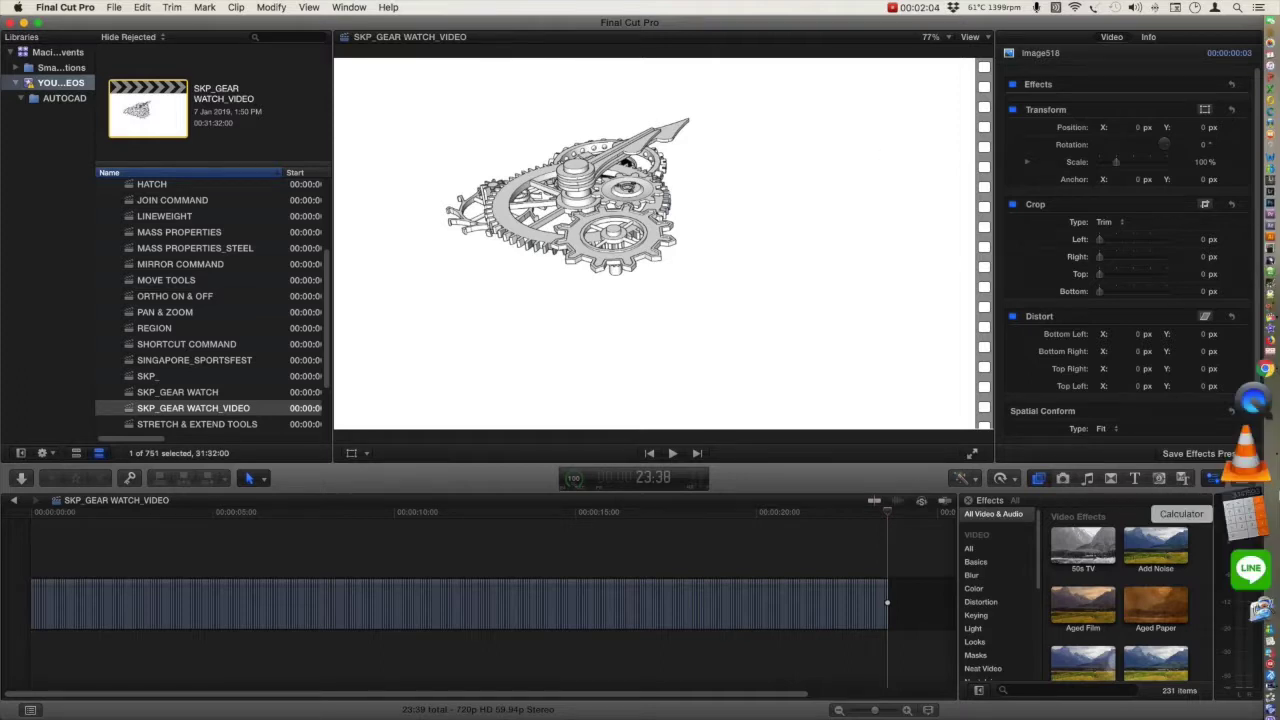
{"action": "left_click", "coordinate": [1248, 493]}
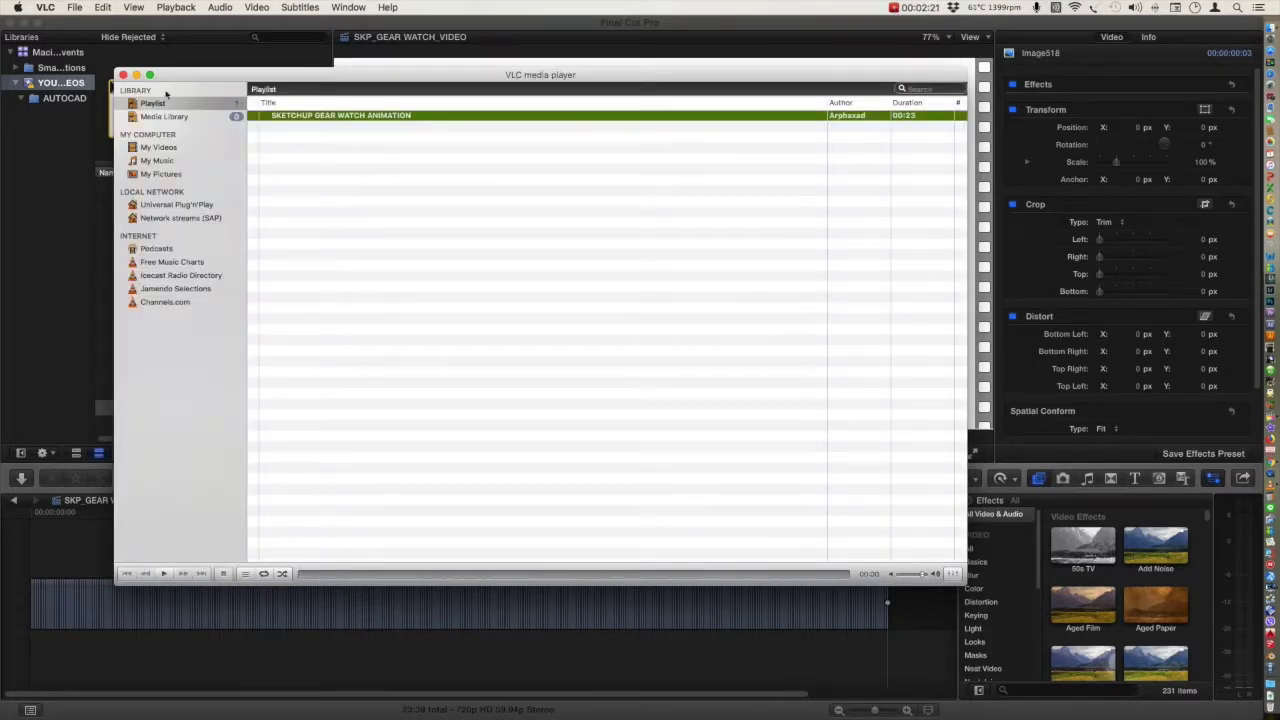
Close the VLC player window to return to the SKP_GEAR WATCH_VIDEO project.
{"action": "left_click", "coordinate": [122, 75]}
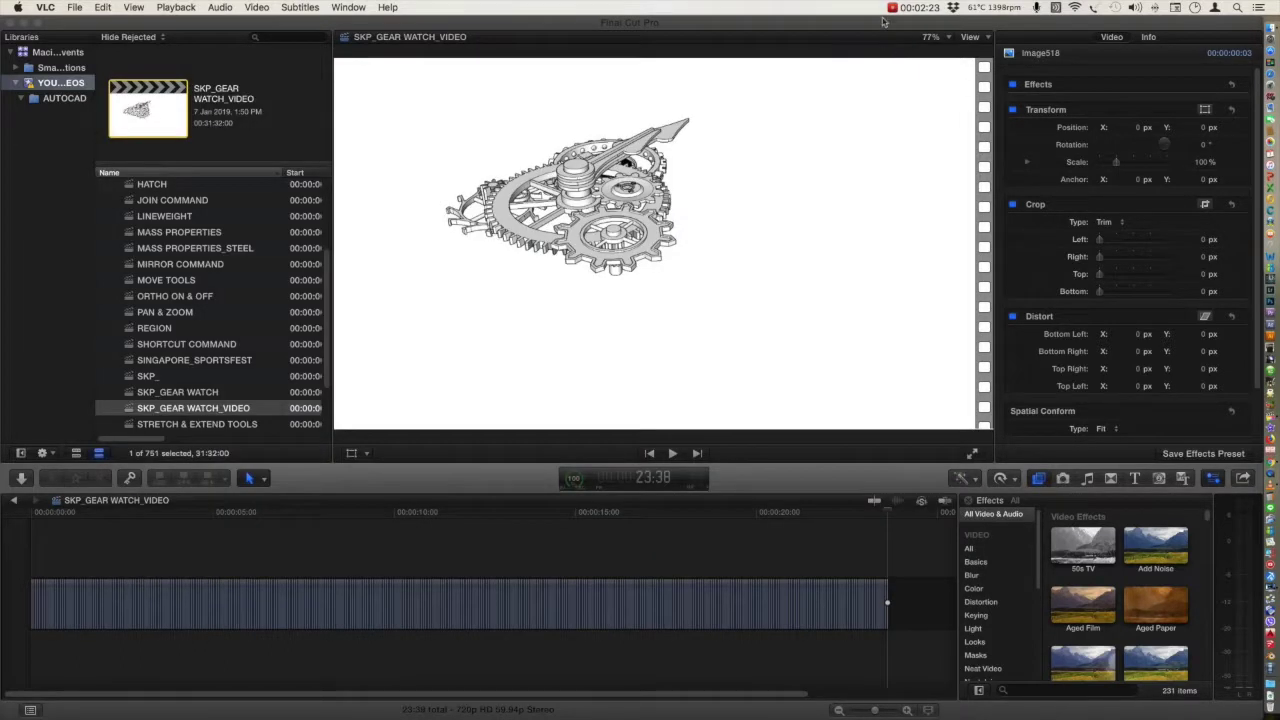